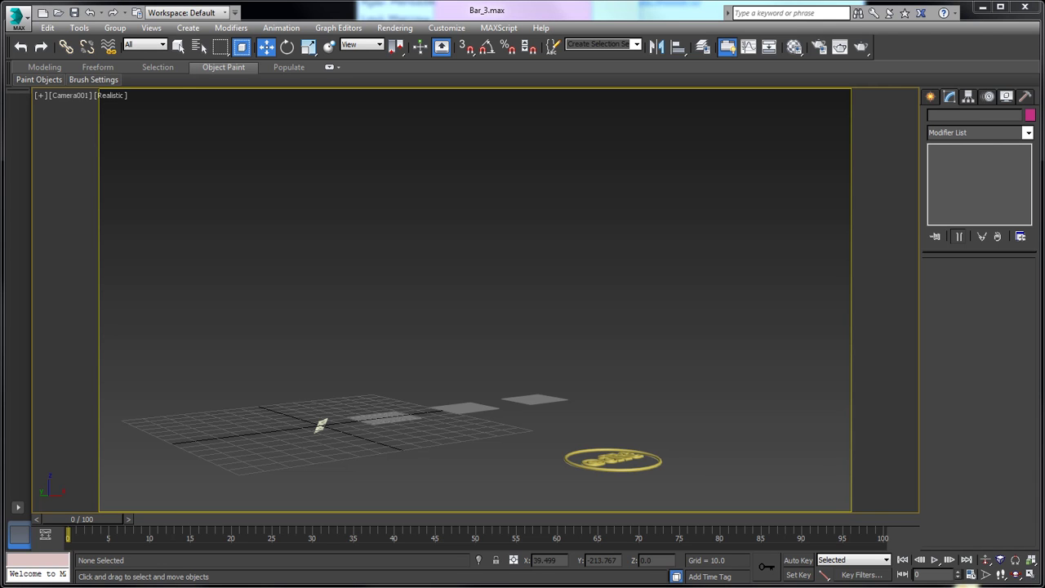
# Select Circle001 and enter 100 for its Value 1, Value 2 and Value 3 custom attributes.
pyautogui.click(611, 454)
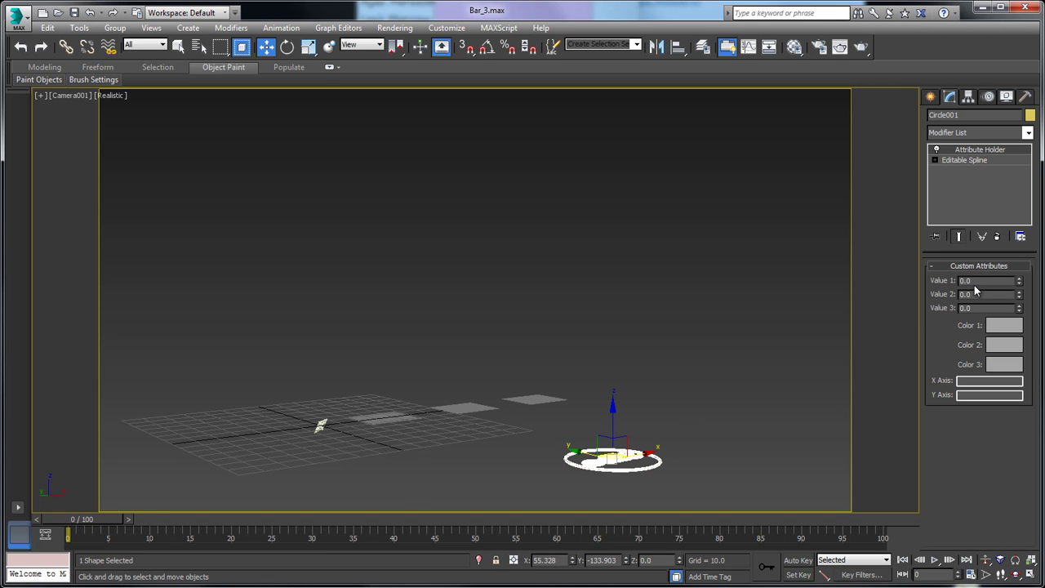
pyautogui.click(975, 282)
pyautogui.write('100')
pyautogui.press('Tab')
pyautogui.write('100')
pyautogui.press('Tab')
pyautogui.write('100')
pyautogui.press('Return')
# Scrub the timeline to frame 63 to preview the bars and select the left bar Box001.
pyautogui.moveTo(91, 520); pyautogui.dragTo(576, 519)
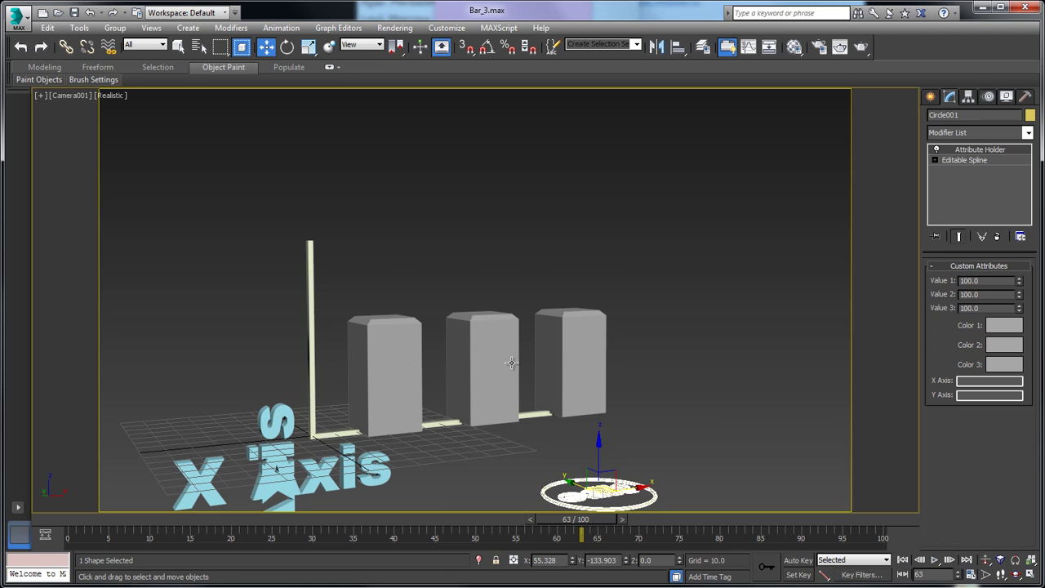
pyautogui.click(393, 331)
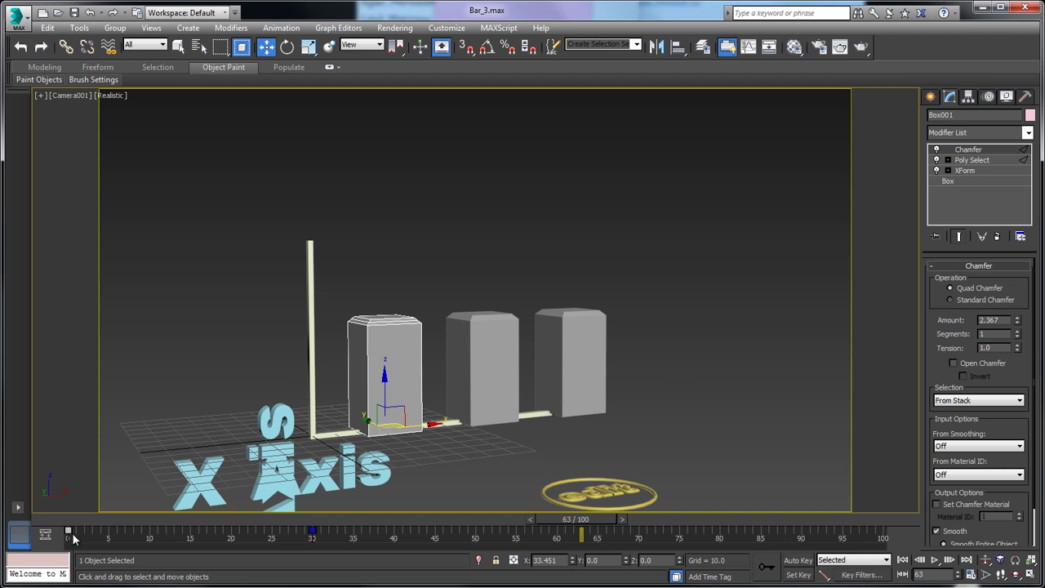
pyautogui.moveTo(594, 523); pyautogui.dragTo(458, 522)
# Rewind to frame 21 and show Box001's base Box parameters (Length 25, Width 25, Height 50).
pyautogui.press('w')
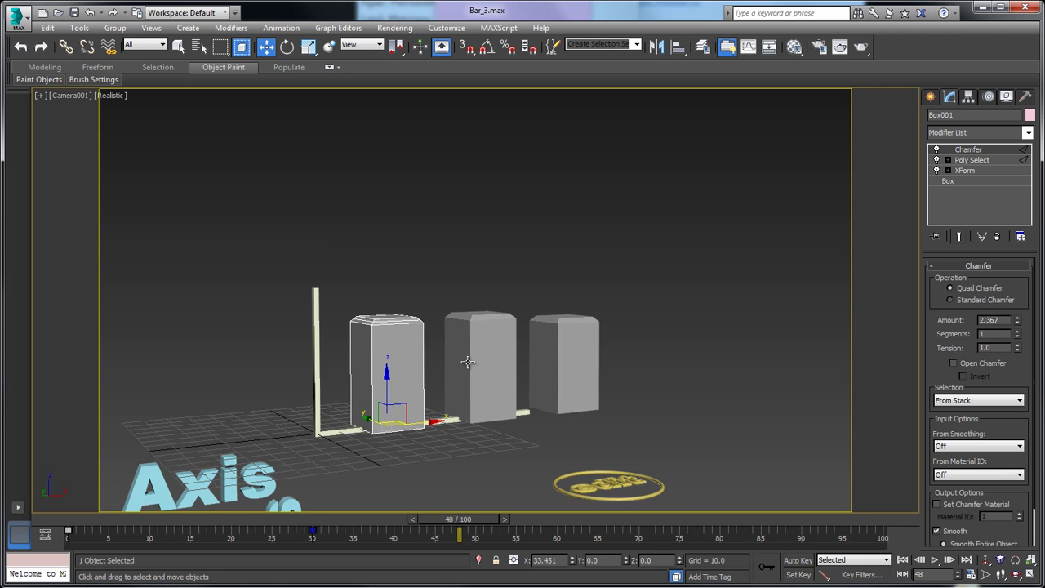
pyautogui.moveTo(459, 522); pyautogui.dragTo(242, 523)
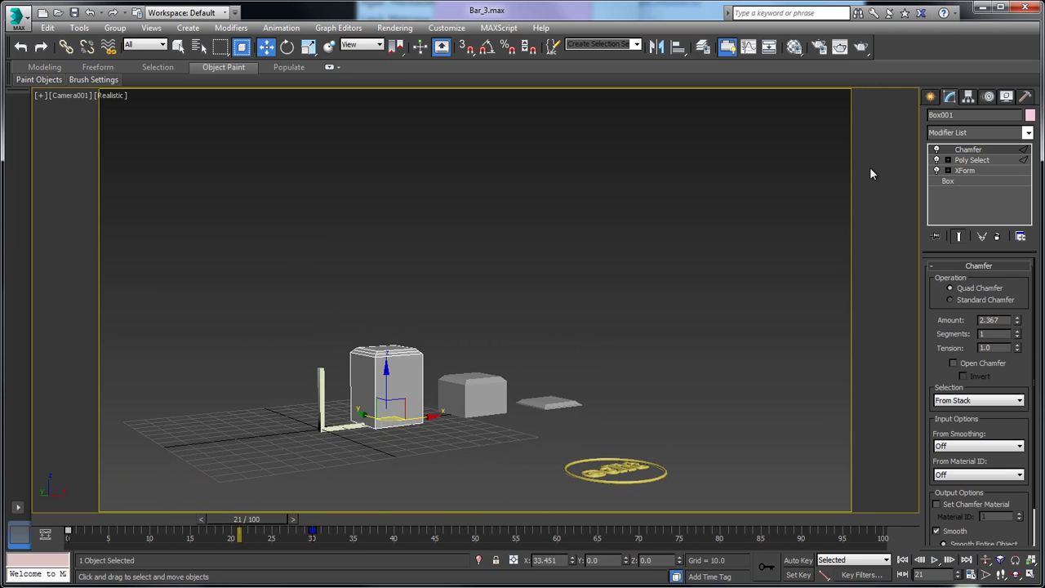
pyautogui.click(952, 180)
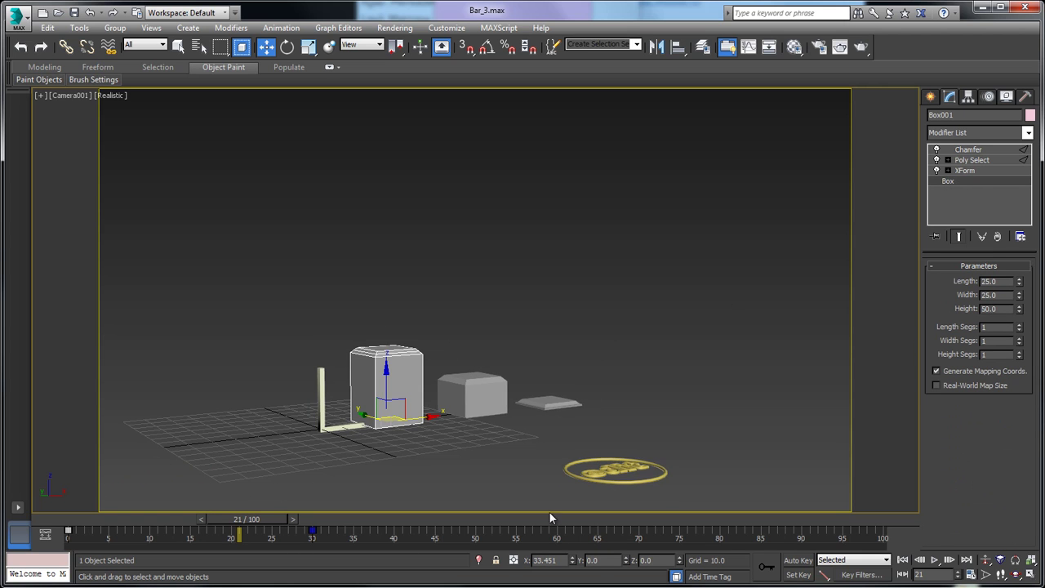
# Show Box001's Height in Track View and assign it a Float Script controller.
pyautogui.rightClick(1000, 309)
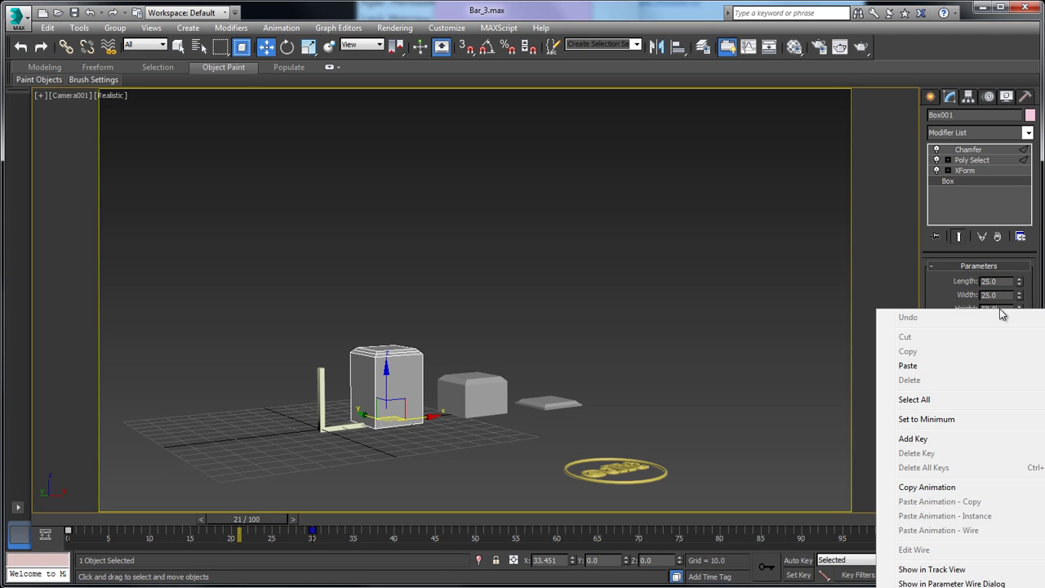
pyautogui.click(932, 569)
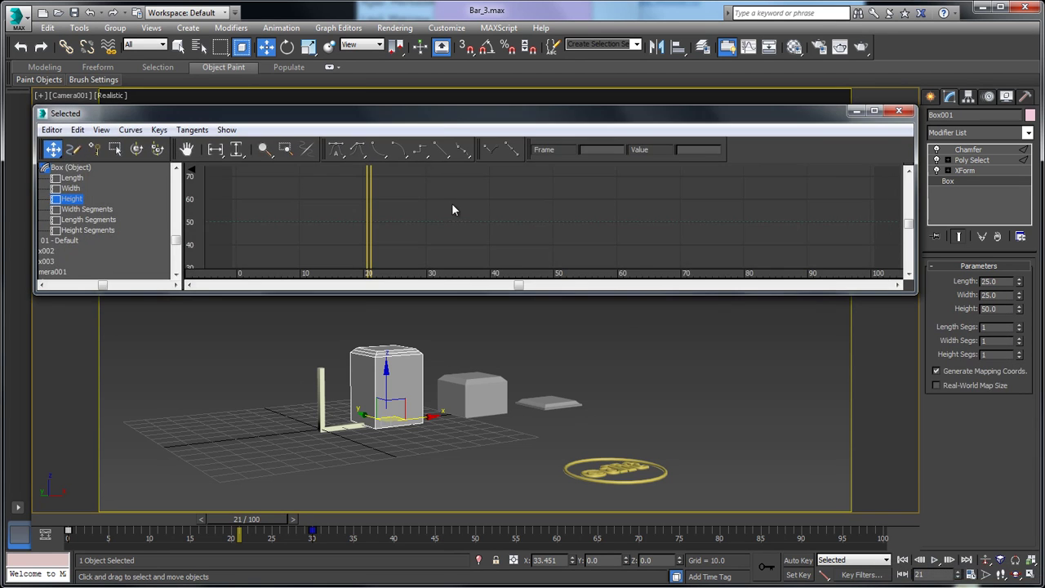
pyautogui.moveTo(467, 113); pyautogui.dragTo(470, 134)
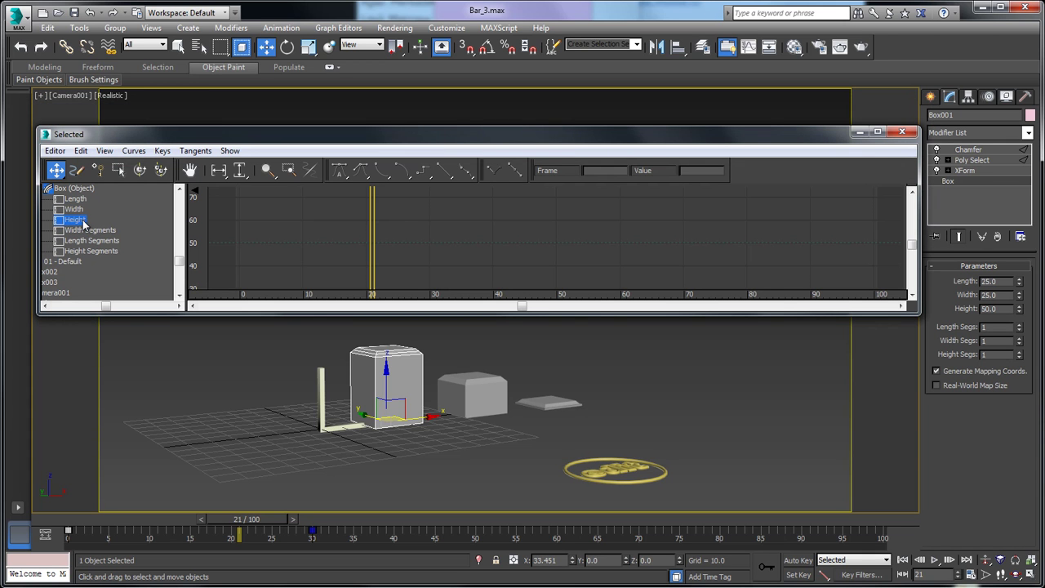
pyautogui.rightClick(85, 224)
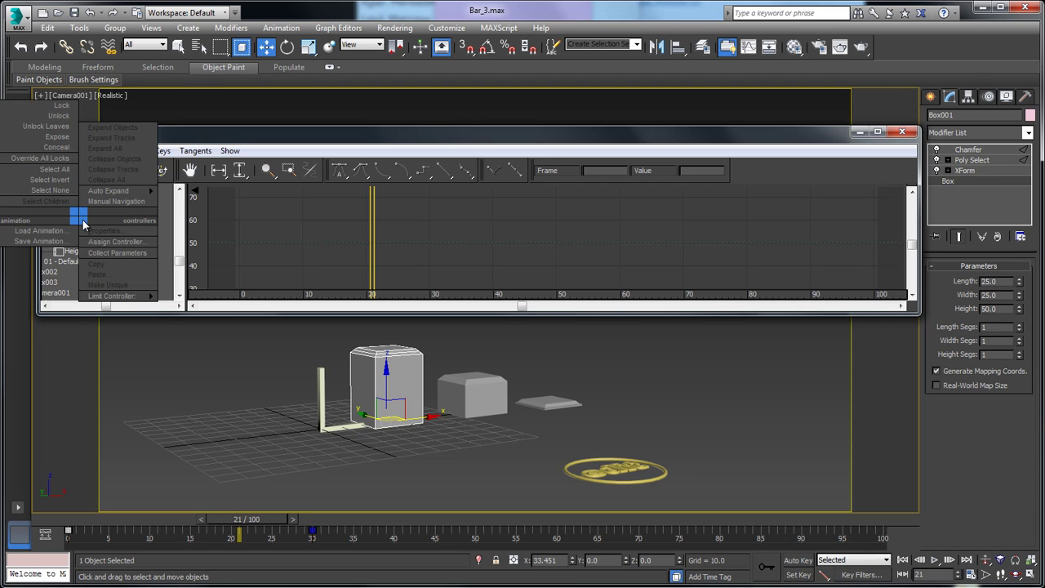
pyautogui.click(85, 242)
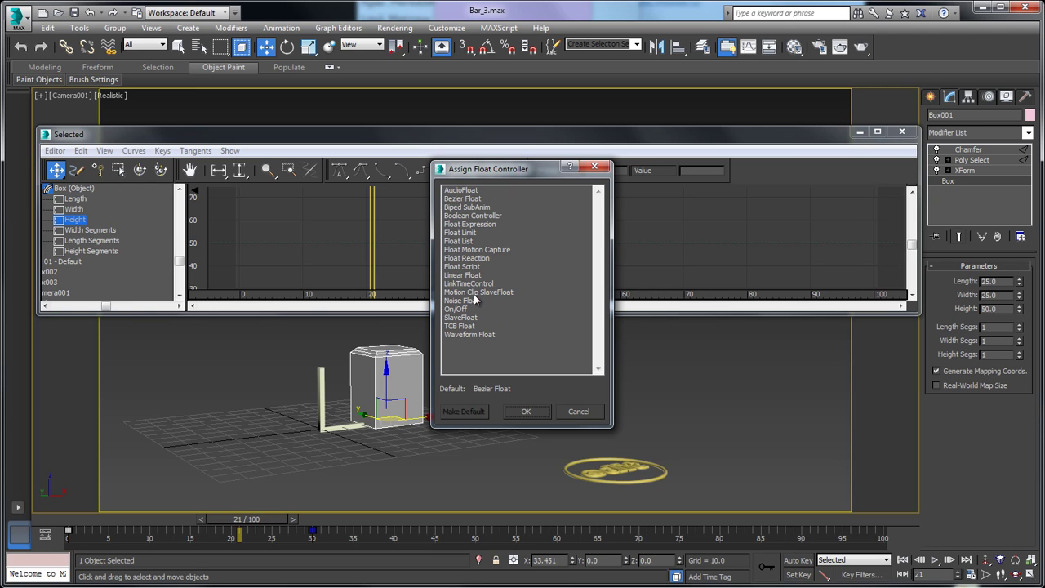
pyautogui.click(460, 267)
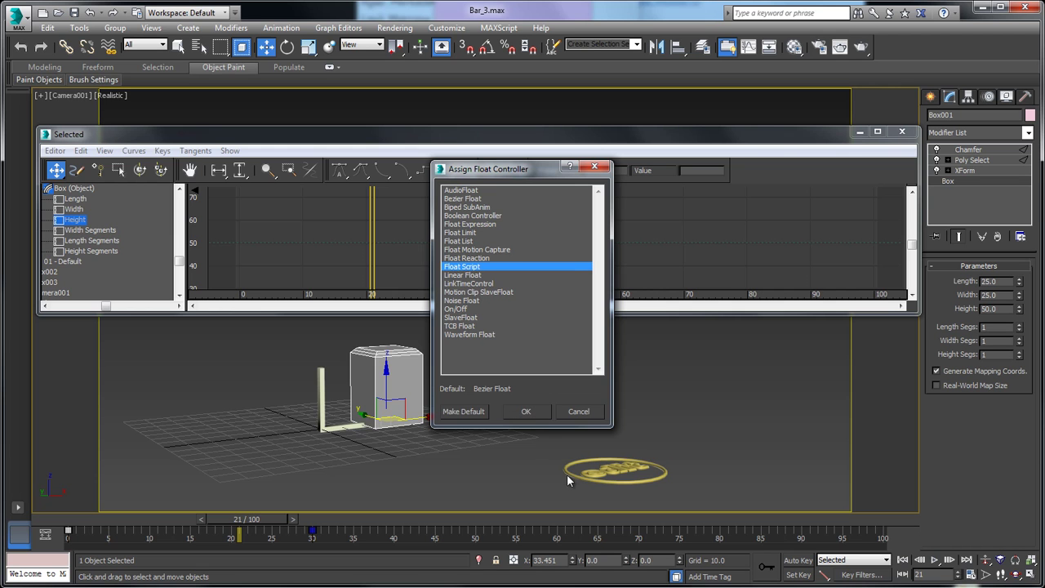
pyautogui.click(526, 411)
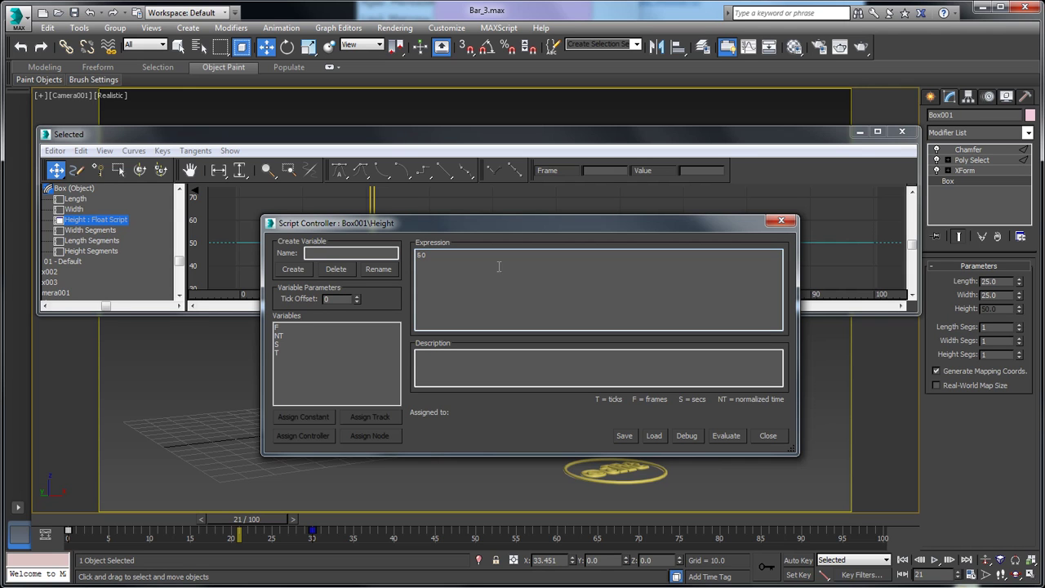
# Replace the default 50 in the Height script with 100*Value1/(Value1+Value2+Value3).
pyautogui.moveTo(444, 259); pyautogui.dragTo(391, 255)
pyautogui.write('Value1/(')
pyautogui.write('Value2+')
pyautogui.press('BackSpace')
pyautogui.press('BackSpace')
pyautogui.write('1+Value2+Value3')
pyautogui.press('Home')
pyautogui.write('100*')
pyautogui.moveTo(471, 256); pyautogui.dragTo(563, 254)
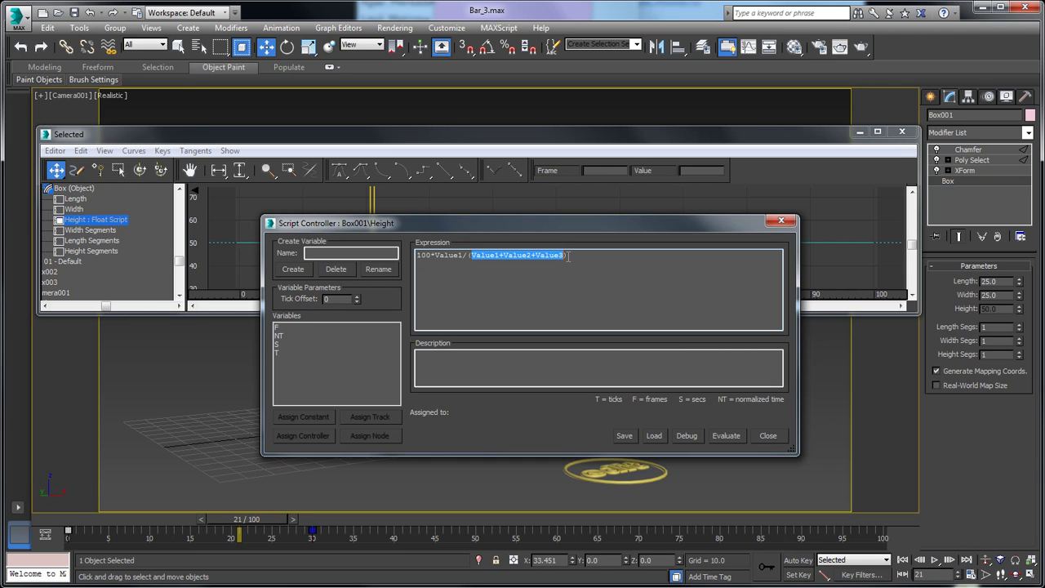
pyautogui.click(557, 255)
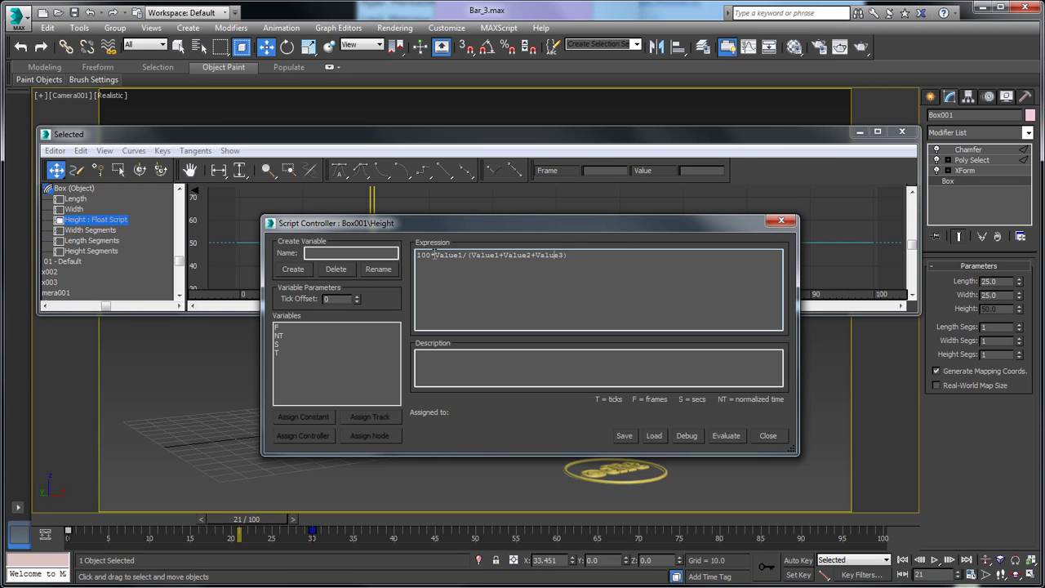
pyautogui.click(460, 255)
pyautogui.click(576, 255)
pyautogui.moveTo(593, 221); pyautogui.dragTo(609, 221)
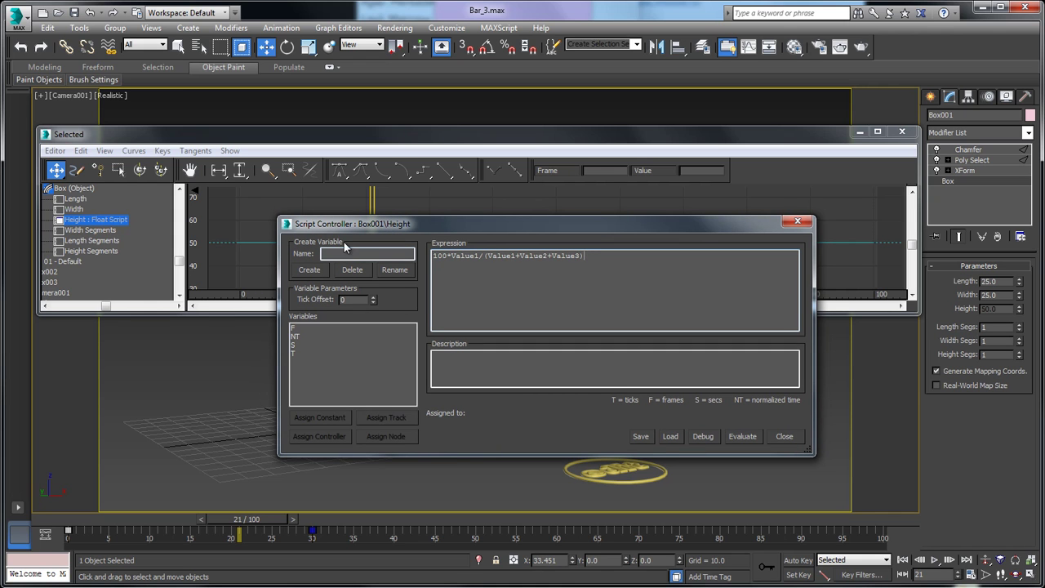
# Create the script variables Value1, Value2 and Value3 in the Script Controller.
pyautogui.doubleClick(455, 258)
pyautogui.click(327, 258)
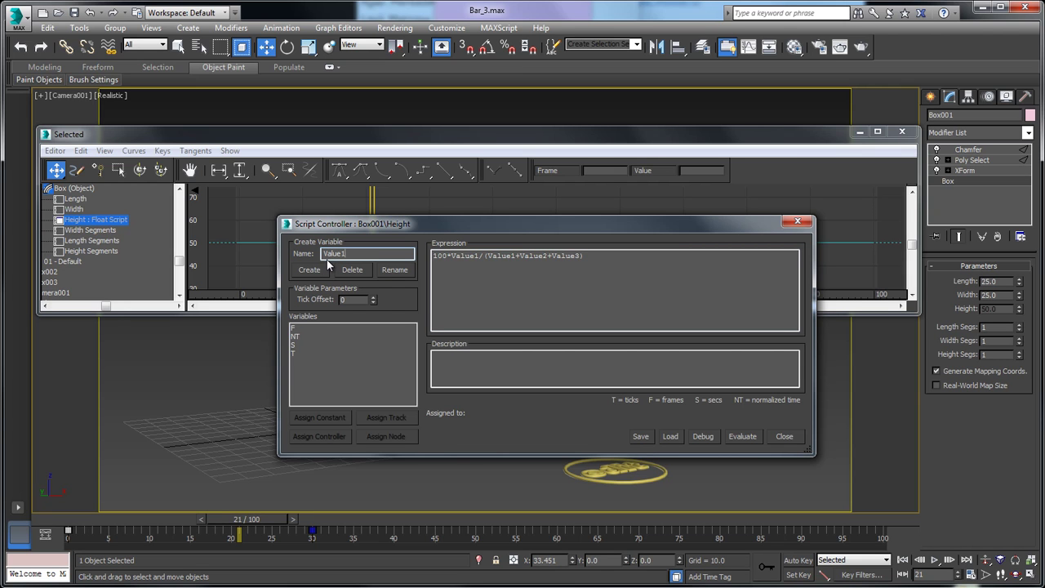
pyautogui.click(308, 269)
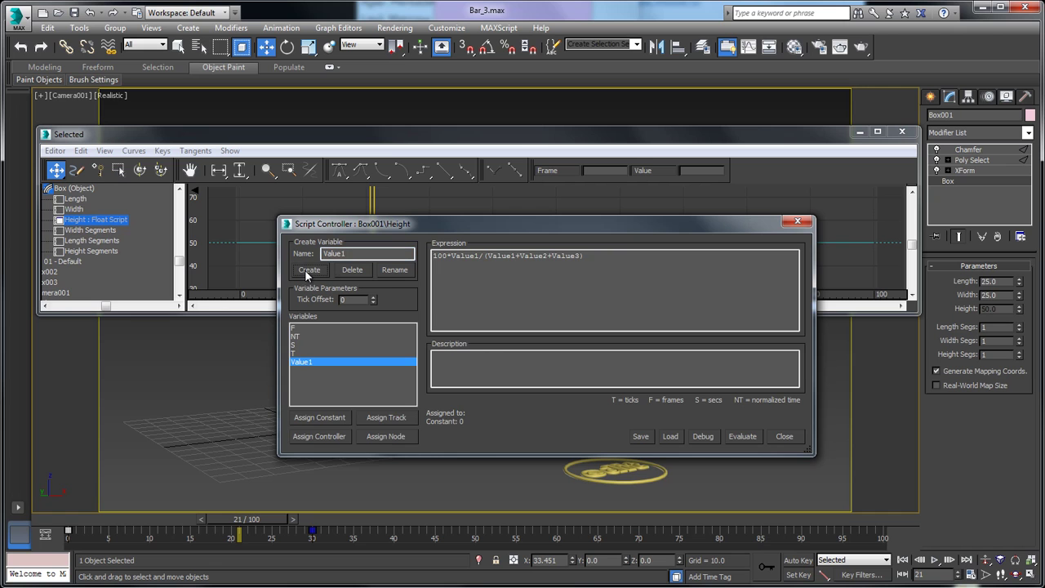
pyautogui.press('BackSpace')
pyautogui.write('2')
pyautogui.click(310, 270)
pyautogui.click(349, 256)
pyautogui.press('BackSpace')
pyautogui.write('3')
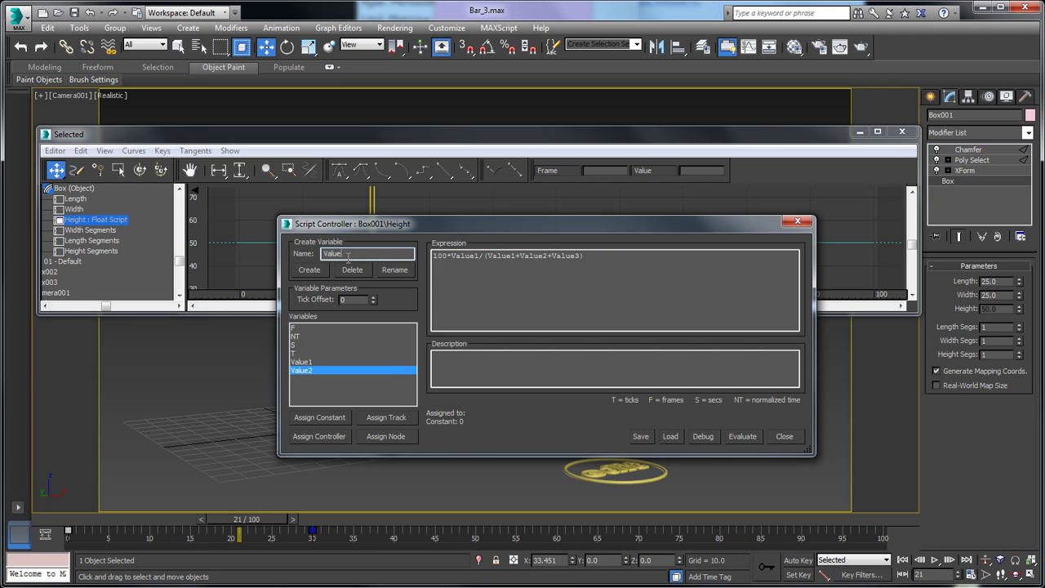
pyautogui.click(309, 270)
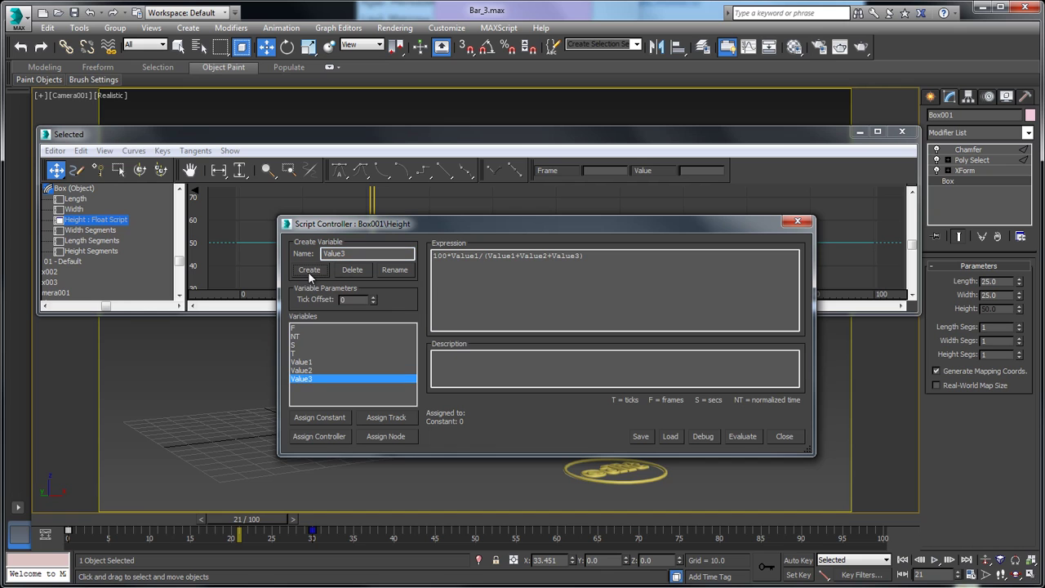
pyautogui.click(304, 362)
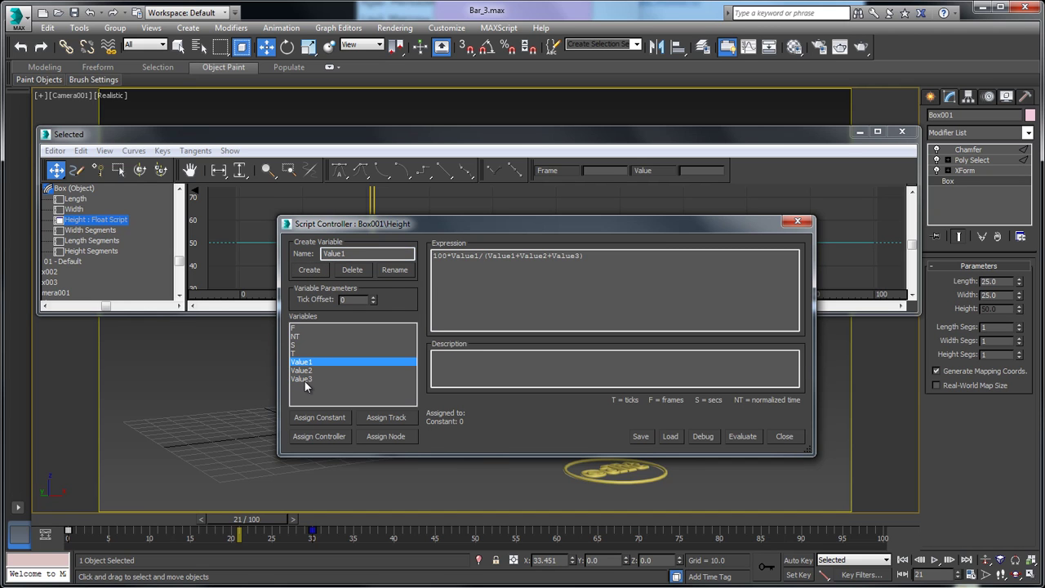
# Assign the Value1 variable to Circle001's Value 1 custom attribute track.
pyautogui.click(377, 416)
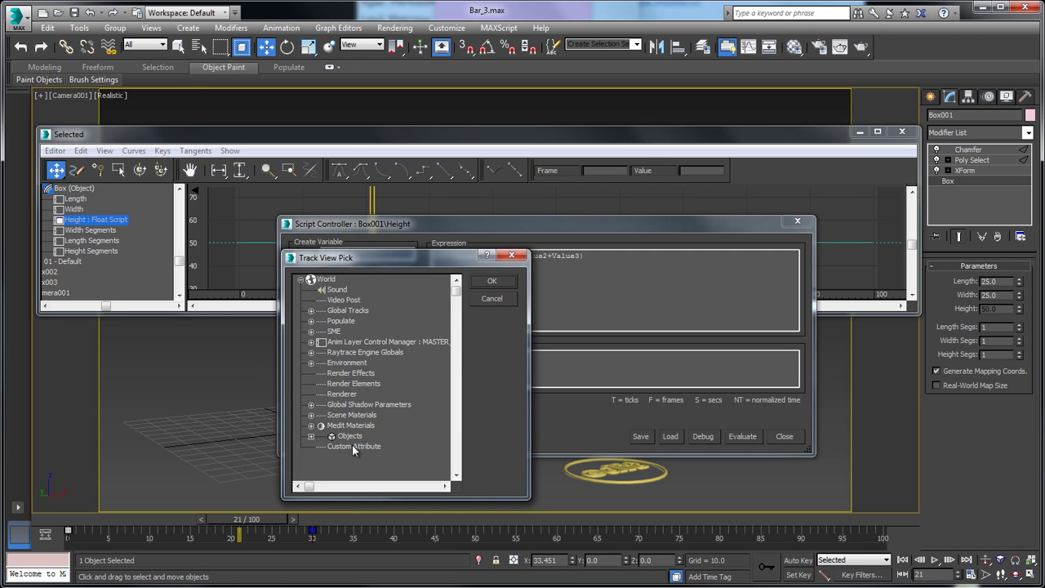
pyautogui.click(311, 436)
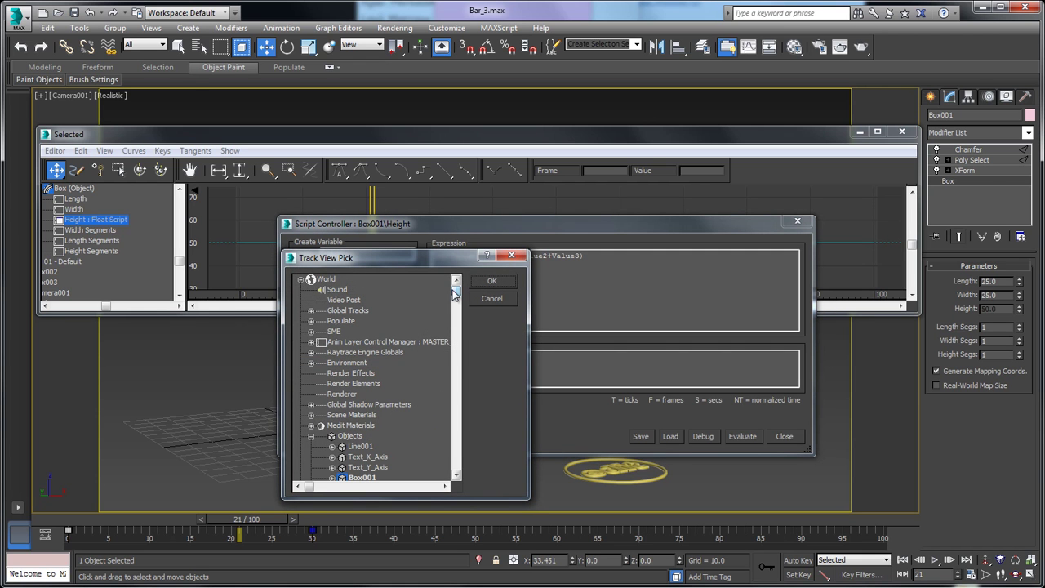
pyautogui.moveTo(455, 298); pyautogui.dragTo(456, 372)
pyautogui.click(359, 436)
pyautogui.moveTo(456, 377); pyautogui.dragTo(447, 449)
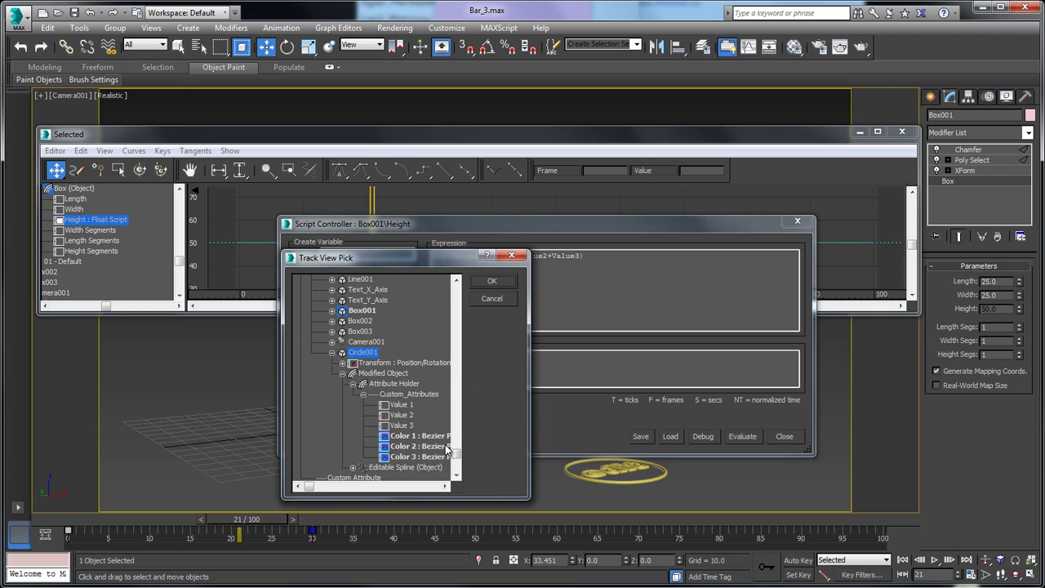
pyautogui.click(400, 406)
pyautogui.click(491, 280)
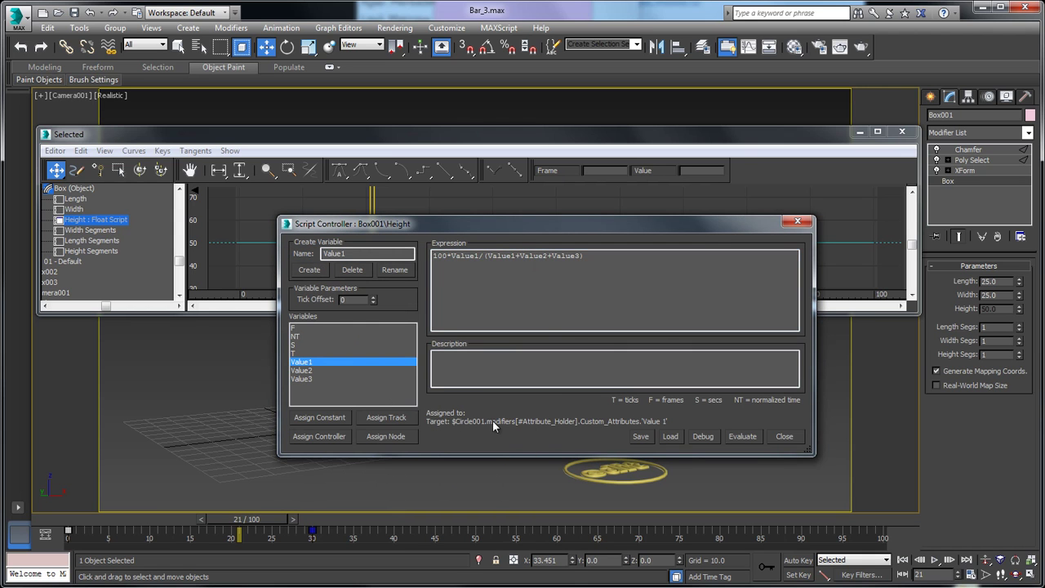
# Assign Value2 and Value3 to Circle001's Value 2 and Value 3 attributes.
pyautogui.click(302, 378)
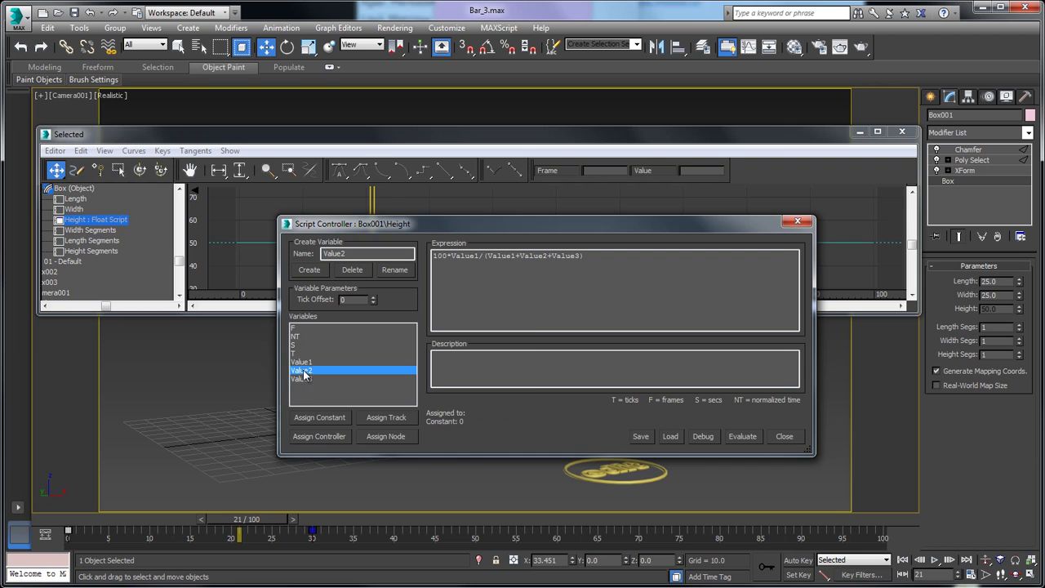
pyautogui.click(390, 417)
pyautogui.scroll(-3, 459, 342)
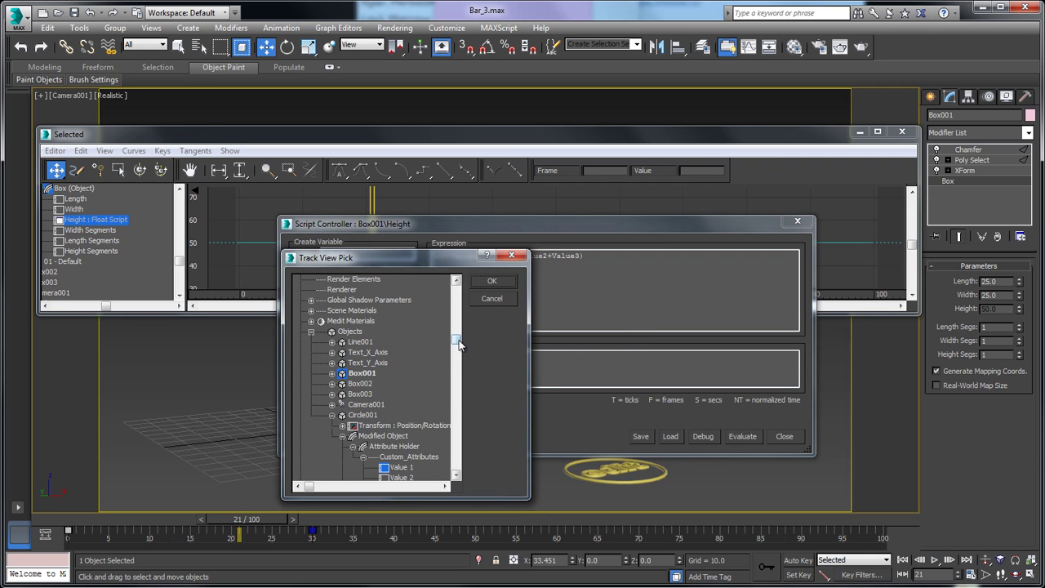
pyautogui.moveTo(457, 341); pyautogui.dragTo(457, 380)
pyautogui.click(402, 395)
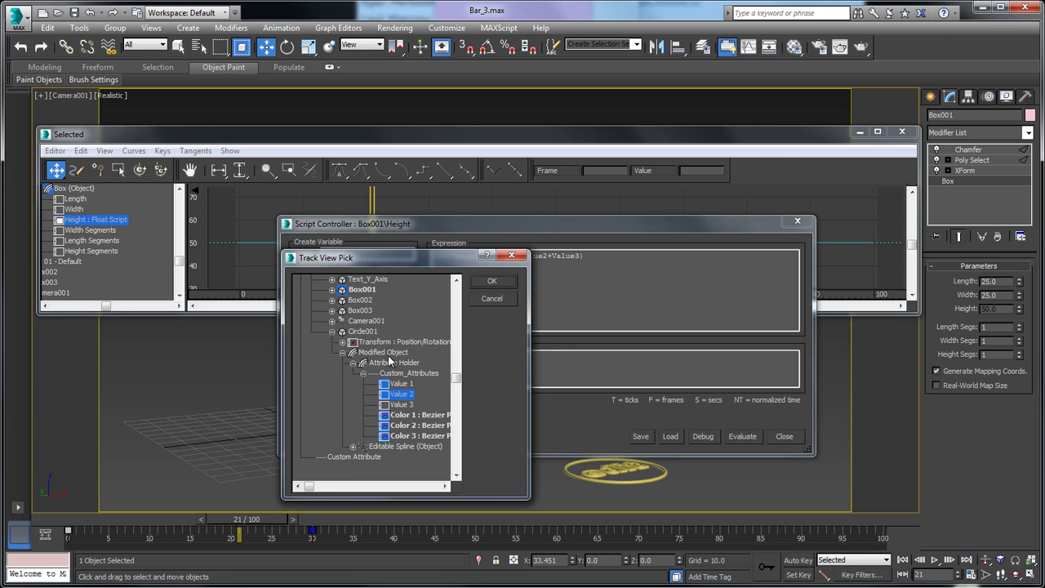
pyautogui.click(491, 281)
pyautogui.click(302, 379)
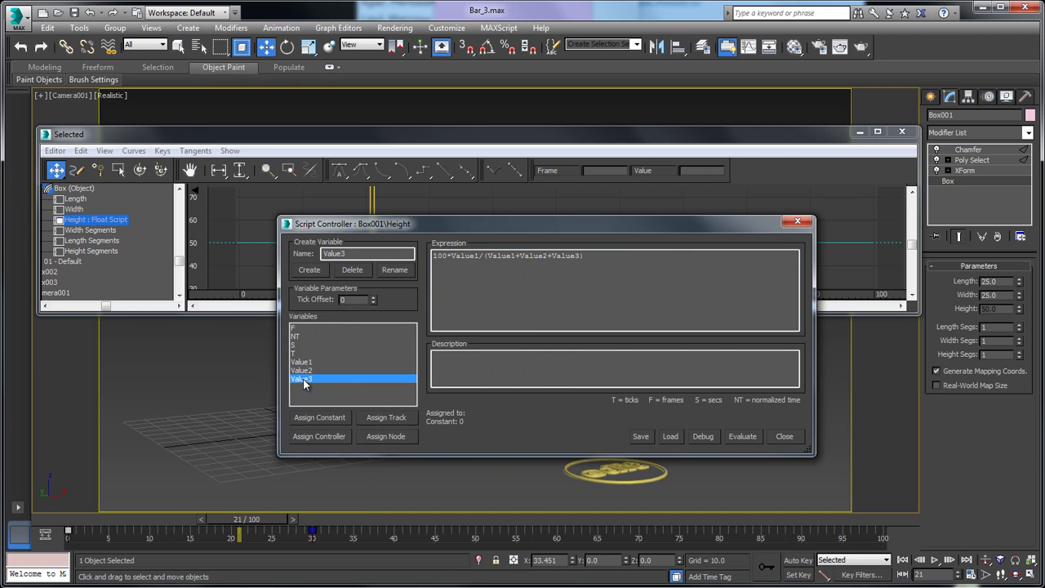
pyautogui.click(374, 418)
pyautogui.moveTo(459, 304); pyautogui.dragTo(457, 381)
pyautogui.click(406, 395)
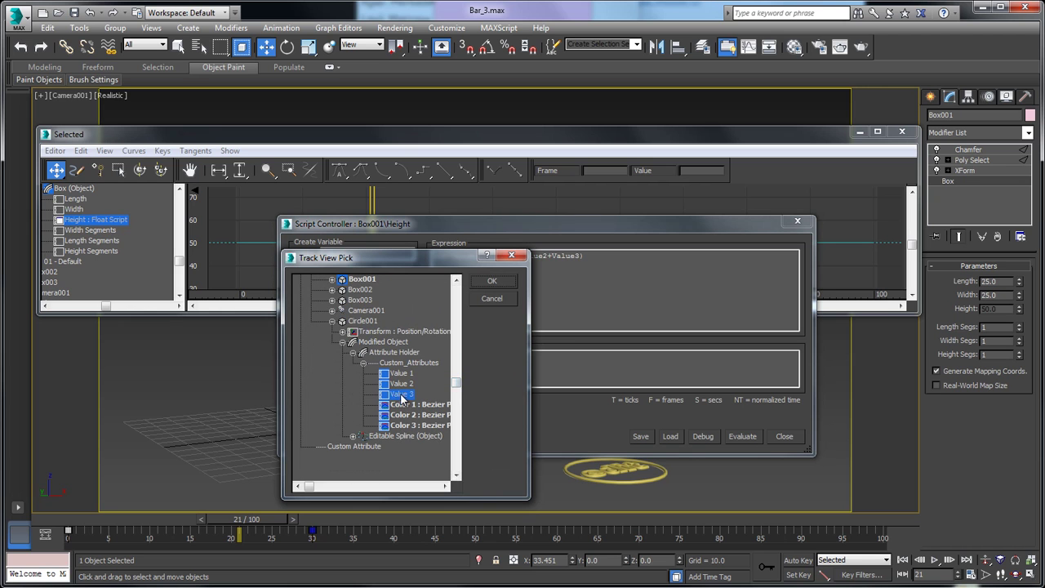
pyautogui.click(493, 282)
# Verify the three variable links and evaluate, making Box001's Height 33.333.
pyautogui.click(307, 362)
pyautogui.click(306, 371)
pyautogui.click(309, 378)
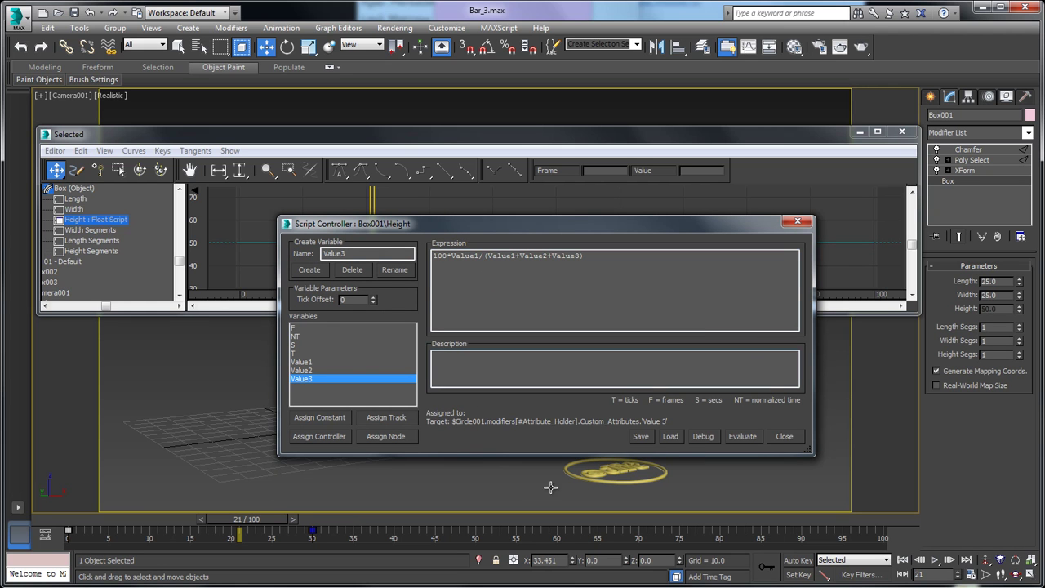
pyautogui.click(748, 435)
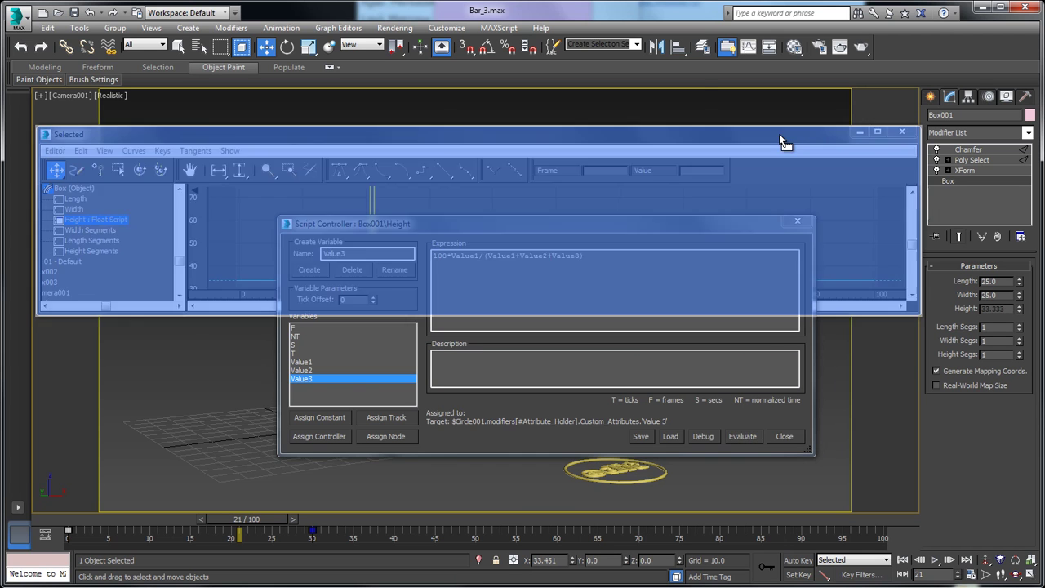
# Close the controller windows and drag Circle001's Value 1 to 86.6 and Value 2 to 82.2.
pyautogui.click(859, 132)
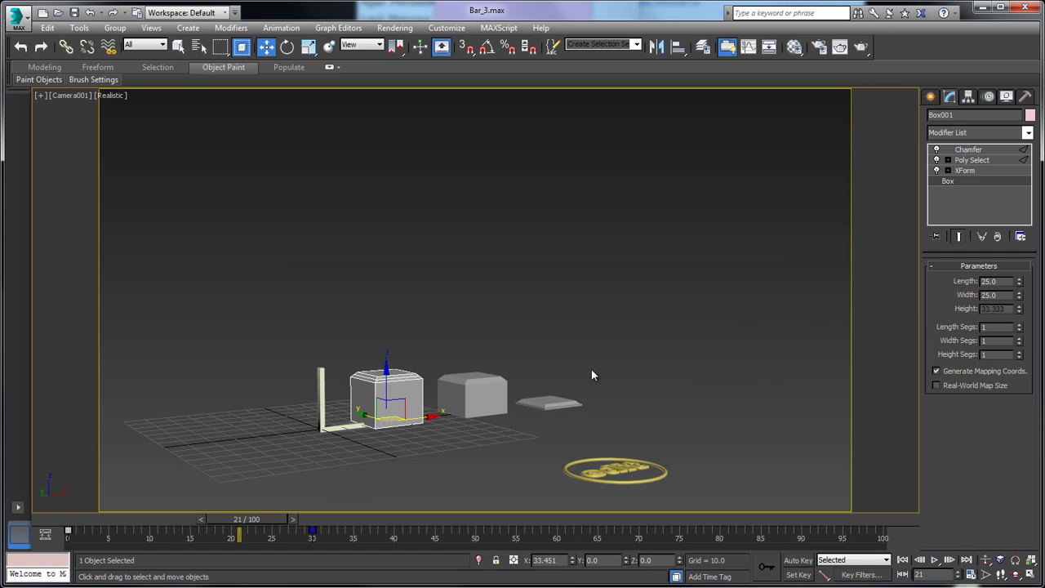
pyautogui.click(625, 458)
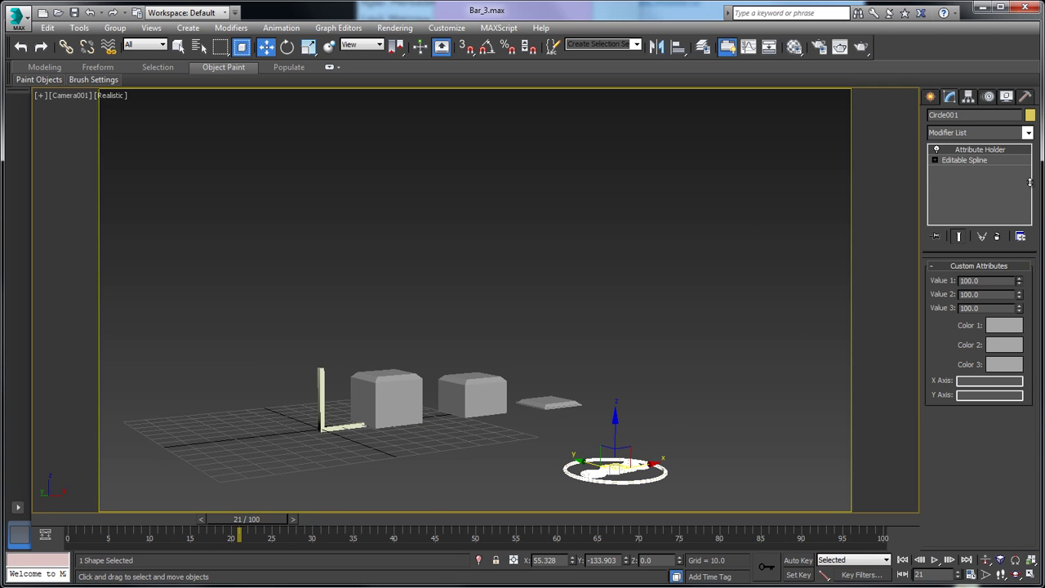
pyautogui.moveTo(1019, 280); pyautogui.dragTo(1025, 333)
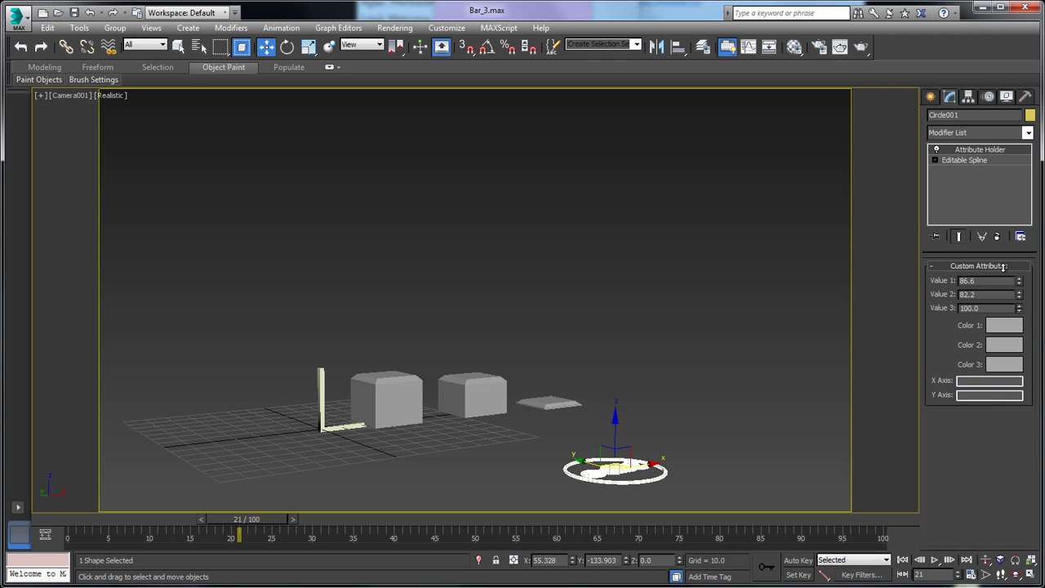
pyautogui.moveTo(977, 307); pyautogui.dragTo(962, 306)
pyautogui.click(707, 466)
pyautogui.click(592, 457)
pyautogui.click(278, 29)
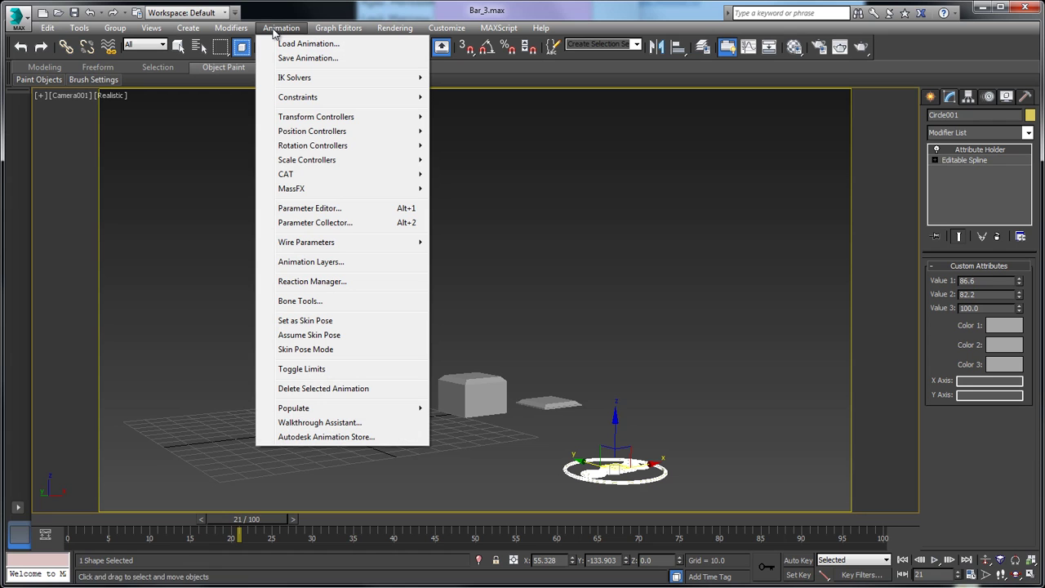
# In the Parameter Editor's Edit/Delete list, give Value 1 Range To 99999 and Default 100.
pyautogui.click(322, 209)
pyautogui.click(465, 202)
pyautogui.moveTo(563, 258); pyautogui.dragTo(642, 244)
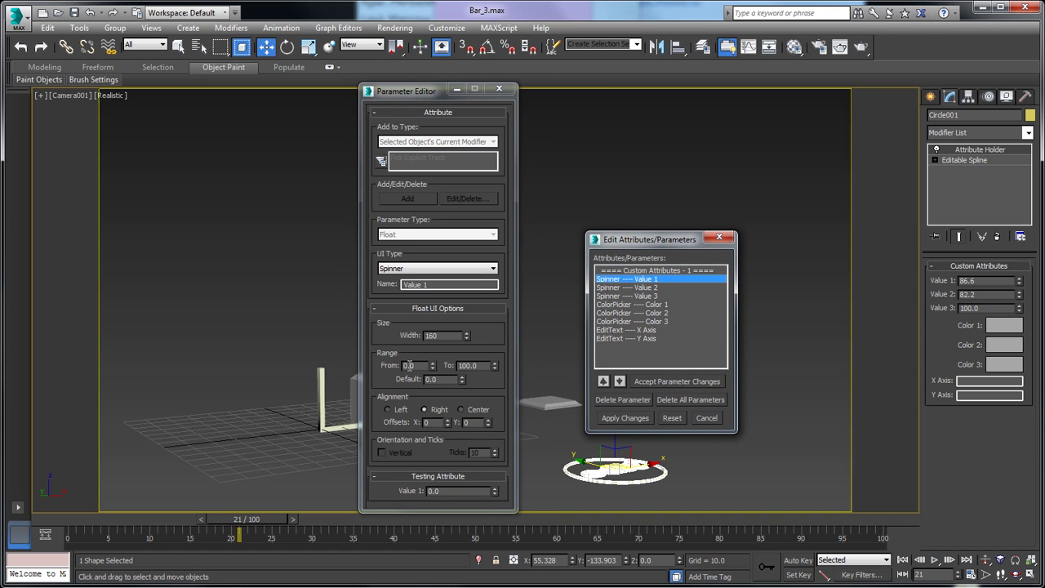
pyautogui.doubleClick(479, 366)
pyautogui.write('50000')
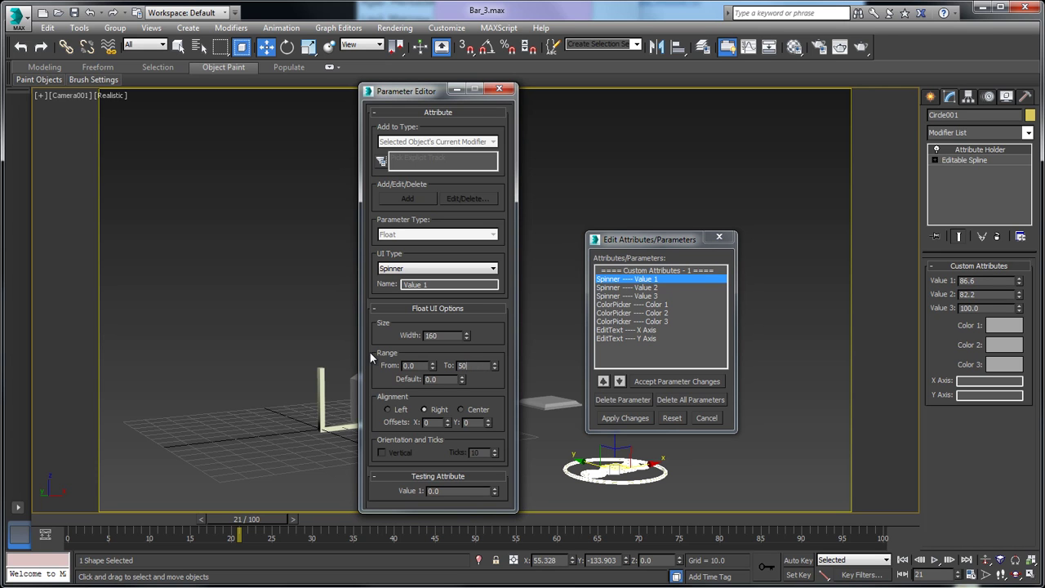
pyautogui.doubleClick(480, 366)
pyautogui.write('10')
pyautogui.press('Tab')
pyautogui.write('100')
pyautogui.press('Return')
pyautogui.click(629, 419)
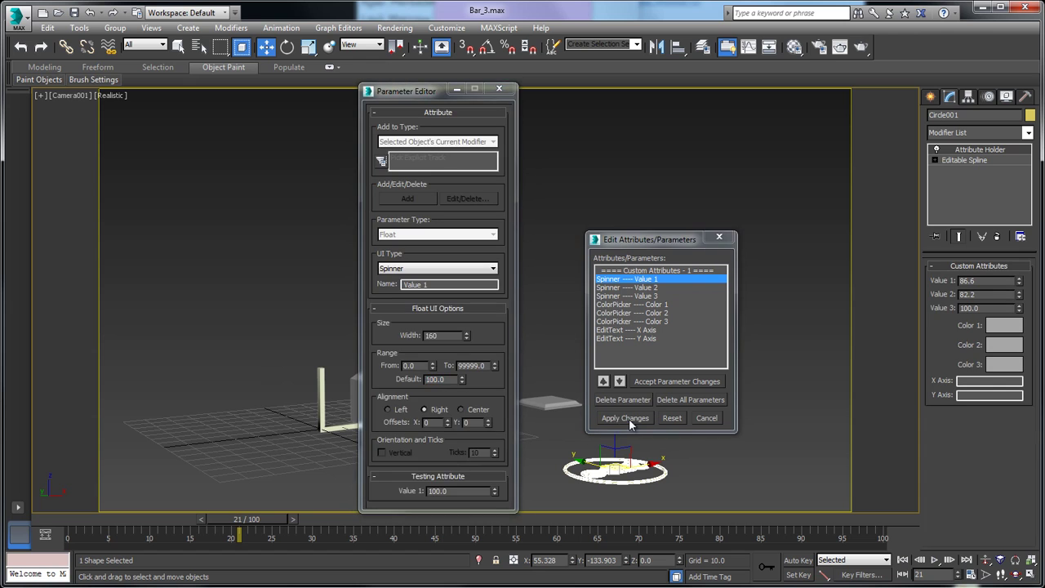
# Apply the 99999 range to Value 2, then set Value 3's range to 99999 with default 100.
pyautogui.click(648, 289)
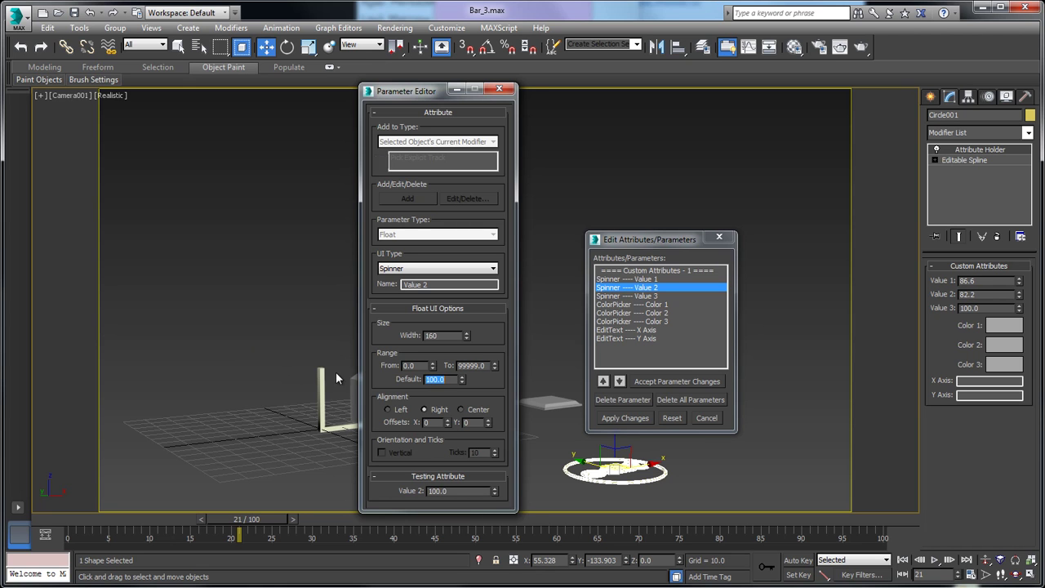
pyautogui.click(626, 418)
pyautogui.click(629, 295)
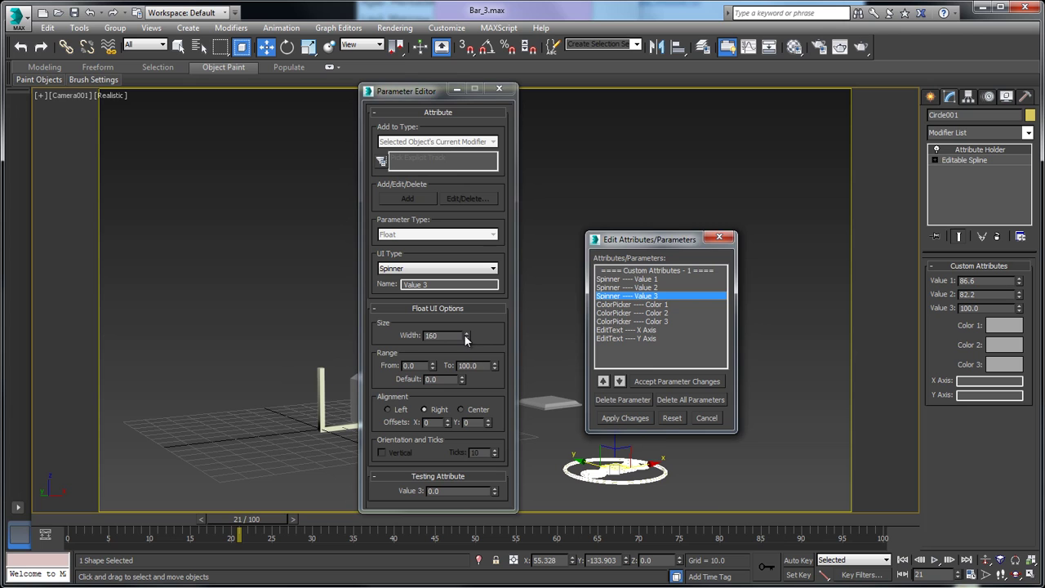
pyautogui.doubleClick(473, 365)
pyautogui.write('100000')
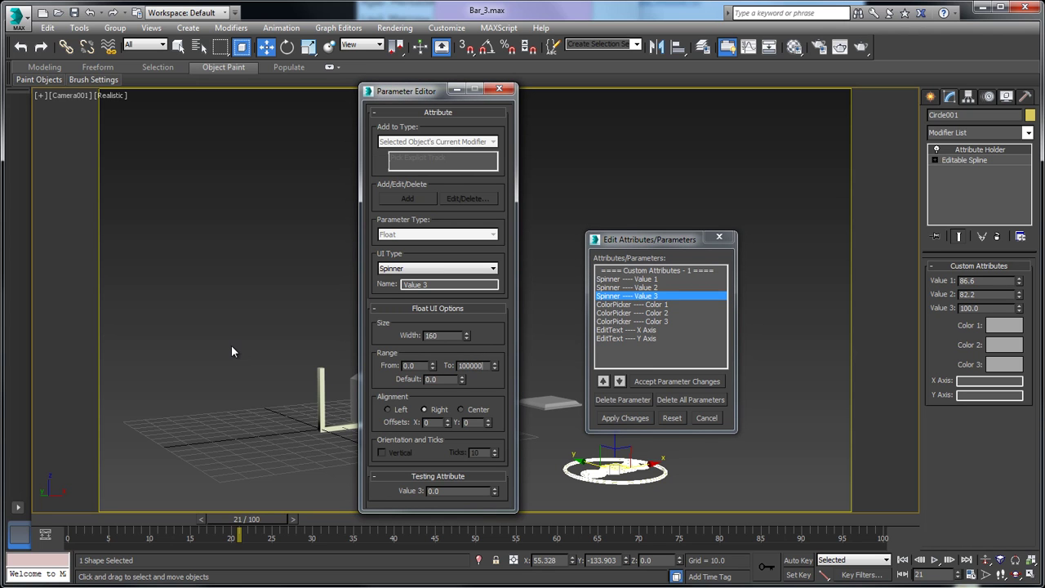
pyautogui.press('Return')
pyautogui.press('Tab')
pyautogui.write('100')
pyautogui.press('Return')
pyautogui.click(627, 422)
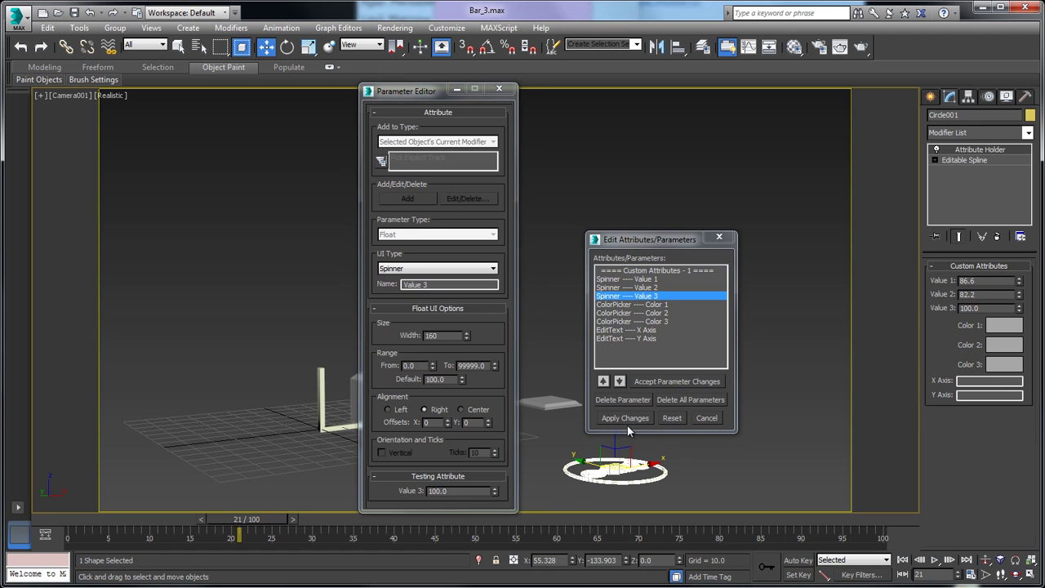
pyautogui.click(725, 238)
pyautogui.moveTo(422, 91); pyautogui.dragTo(488, 91)
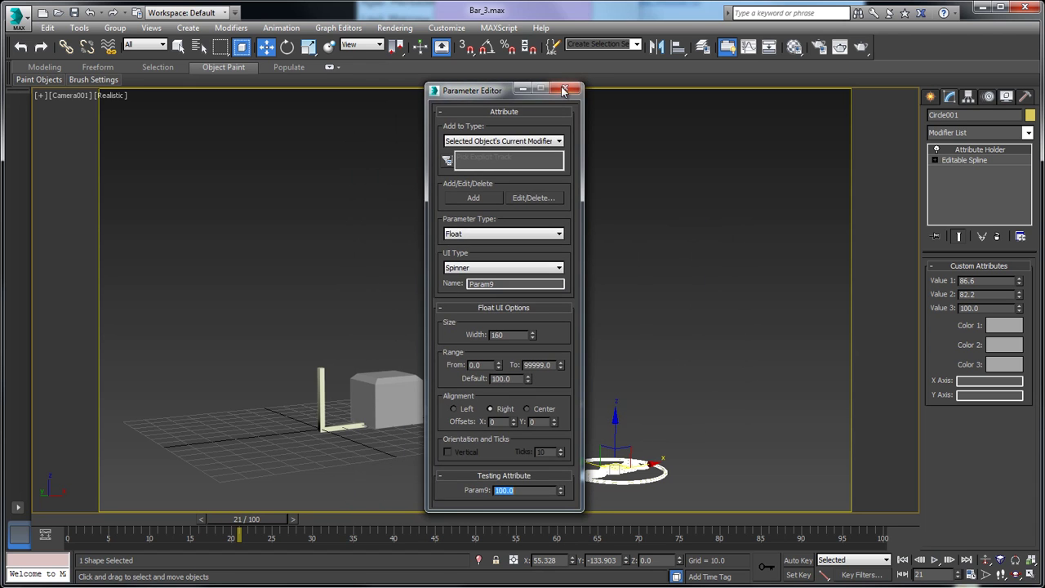
# Drag Circle001's Value 1–3 to 314.8, 237.8 and 63.7, then select the tall Box001.
pyautogui.click(566, 89)
pyautogui.moveTo(1018, 308); pyautogui.dragTo(695, 431)
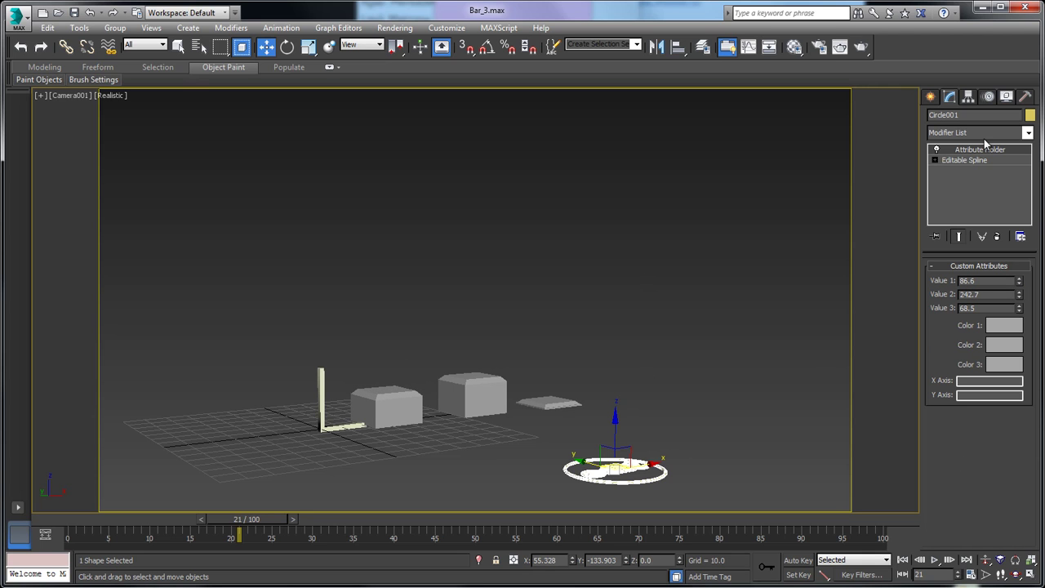
pyautogui.moveTo(1019, 281); pyautogui.dragTo(957, 510)
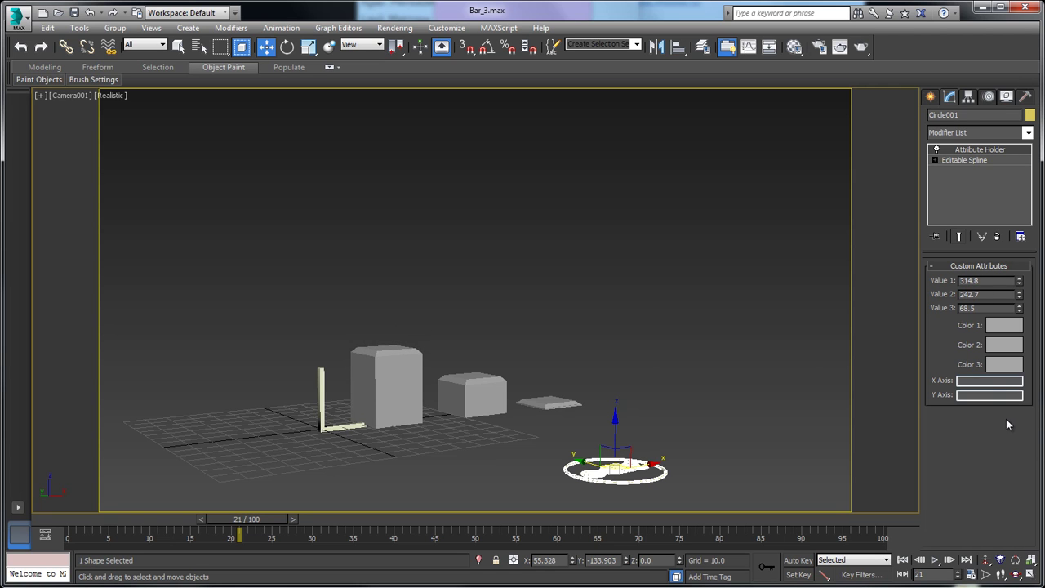
pyautogui.moveTo(1020, 295); pyautogui.dragTo(985, 321)
pyautogui.click(399, 383)
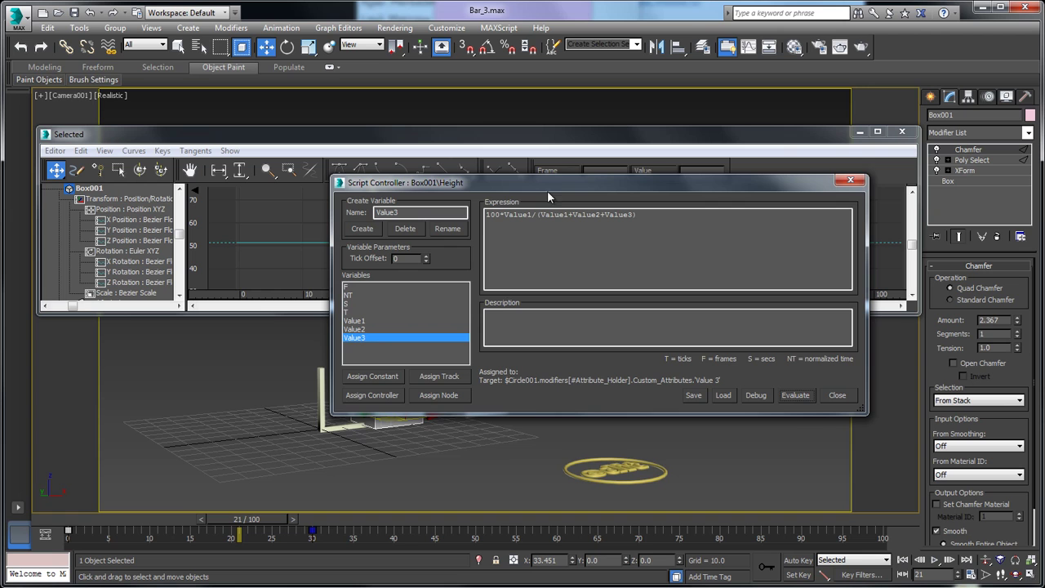
# Close Box001's script window and copy its Height controller in Track View.
pyautogui.click(838, 395)
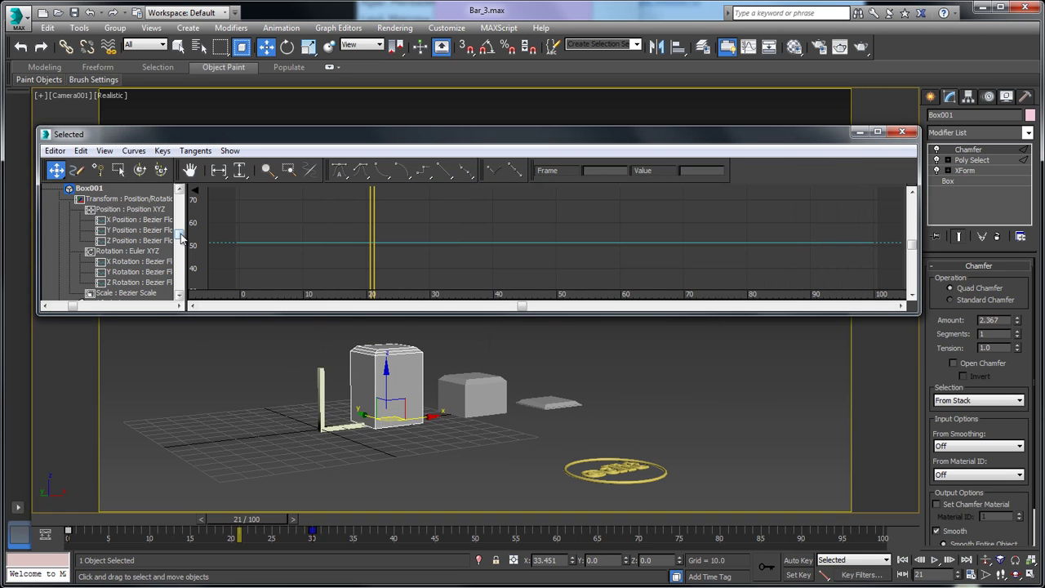
pyautogui.scroll(-3, 178, 240)
pyautogui.scroll(-1, 180, 249)
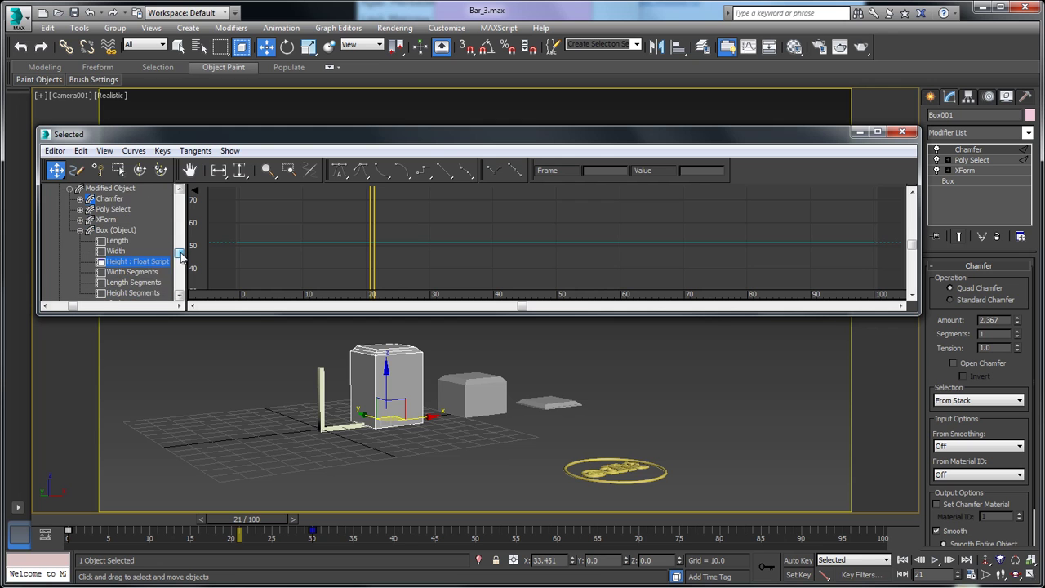
pyautogui.rightClick(139, 266)
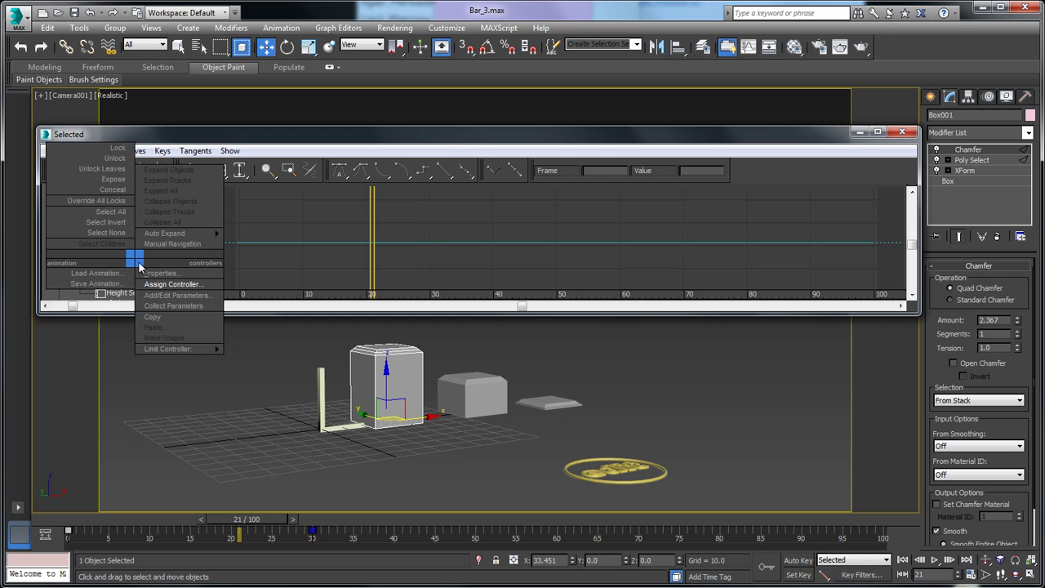
pyautogui.click(156, 318)
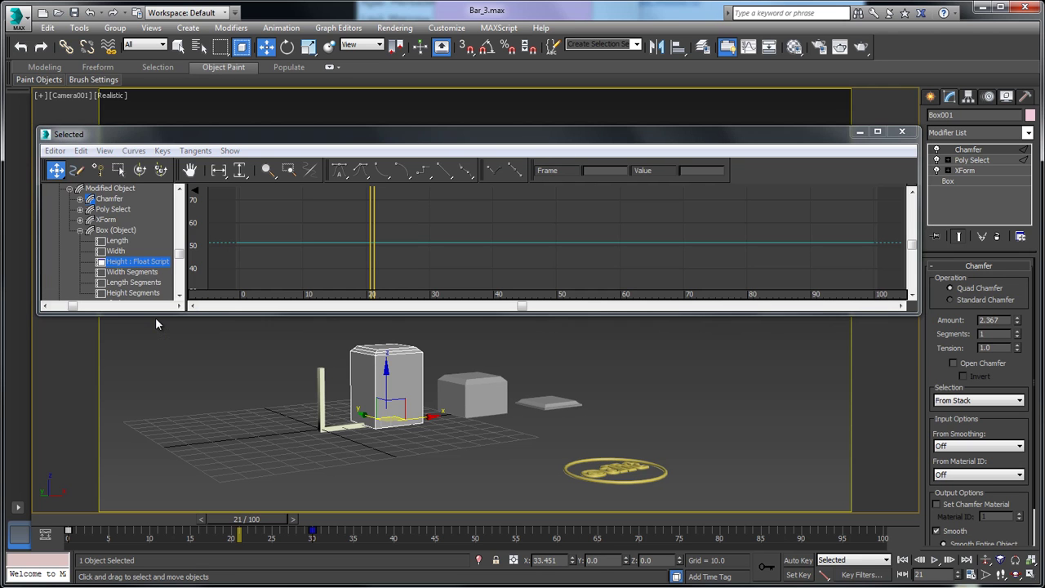
# Paste the controller as an independent copy onto Box002's Height track.
pyautogui.click(471, 397)
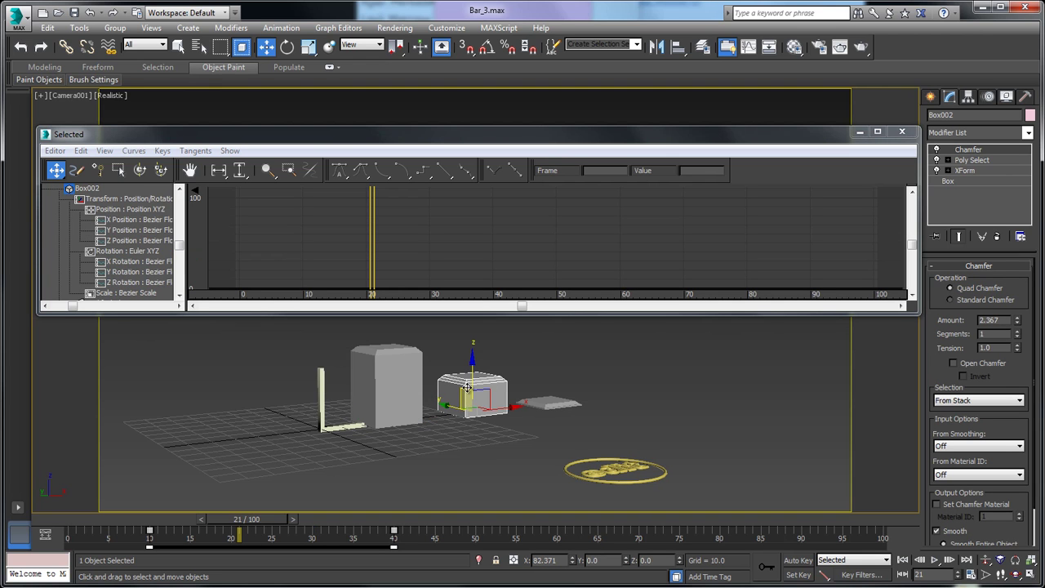
pyautogui.scroll(-3, 175, 241)
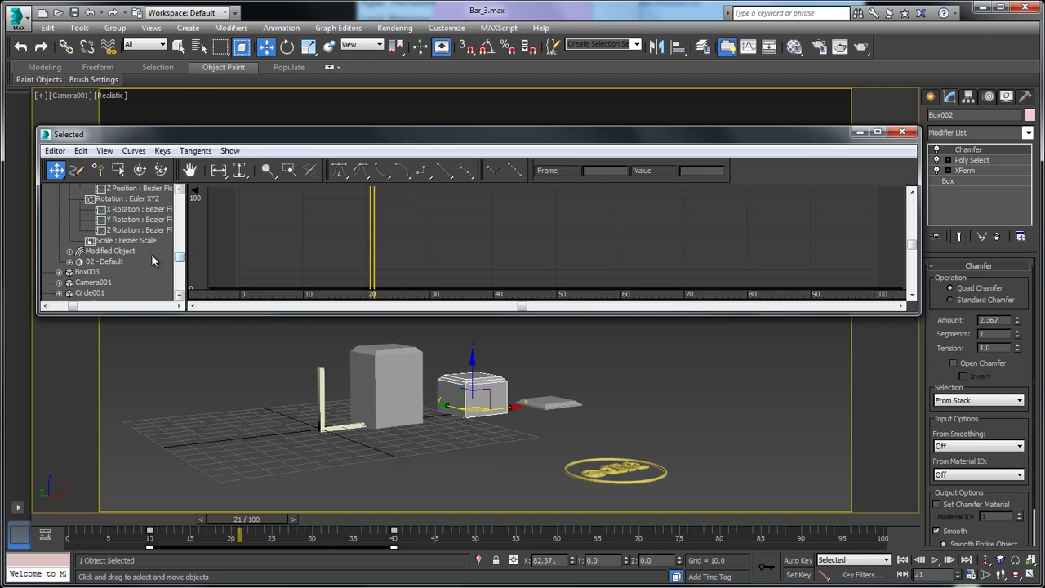
pyautogui.click(70, 251)
pyautogui.moveTo(179, 250); pyautogui.dragTo(181, 261)
pyautogui.click(80, 240)
pyautogui.click(116, 241)
pyautogui.rightClick(119, 242)
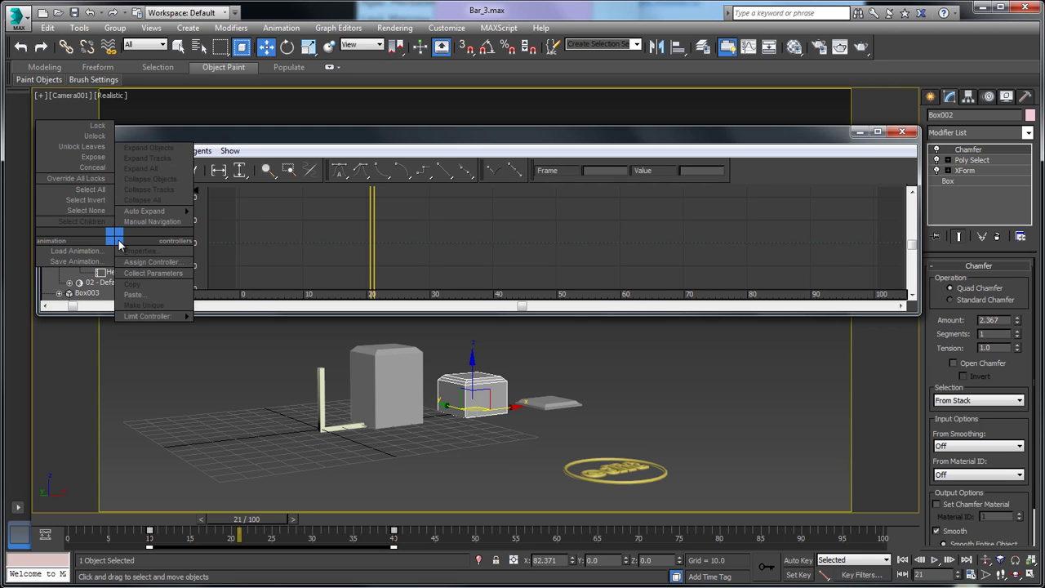
pyautogui.click(133, 294)
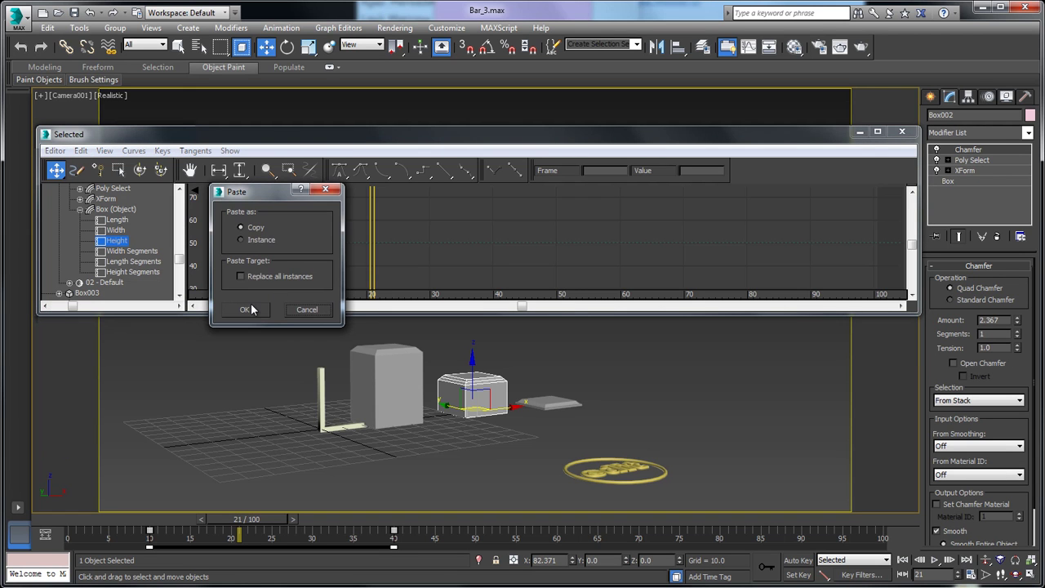
pyautogui.click(247, 309)
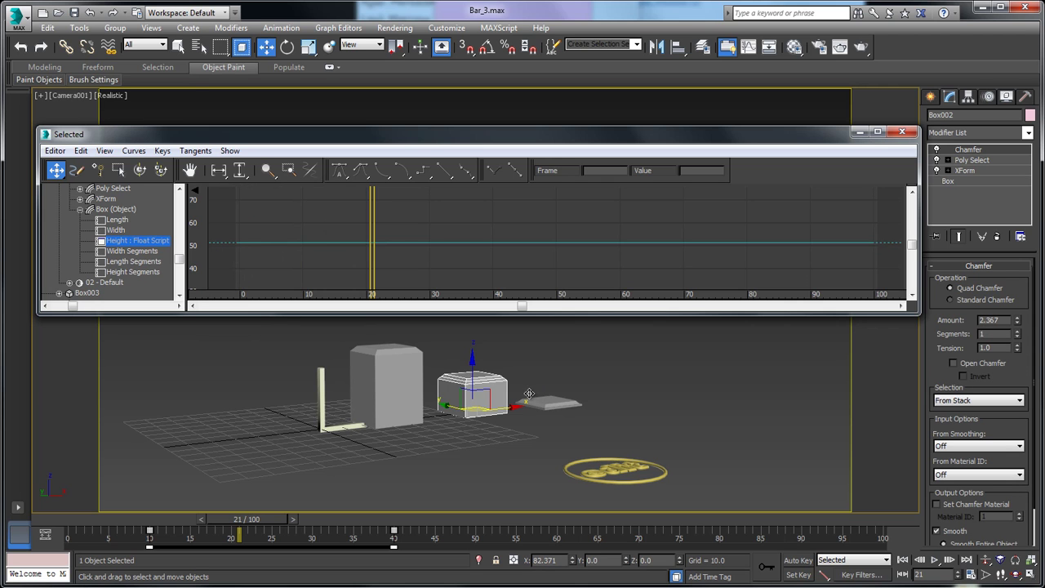
# Change Box002's expression to 100*Value2/(Value1+Value2+Value3), evaluate it, and close the script.
pyautogui.doubleClick(144, 243)
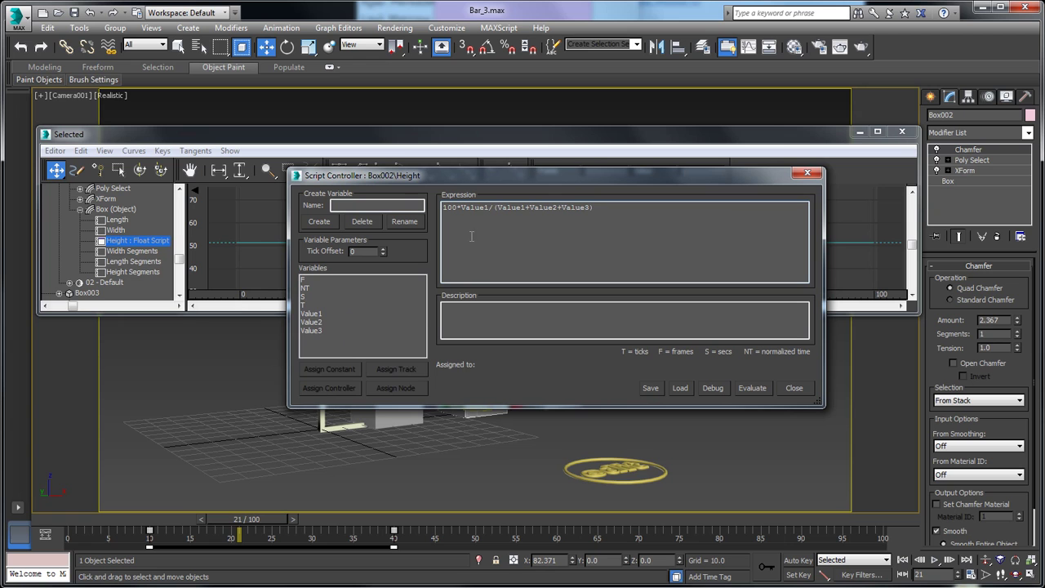
pyautogui.click(330, 316)
pyautogui.click(317, 330)
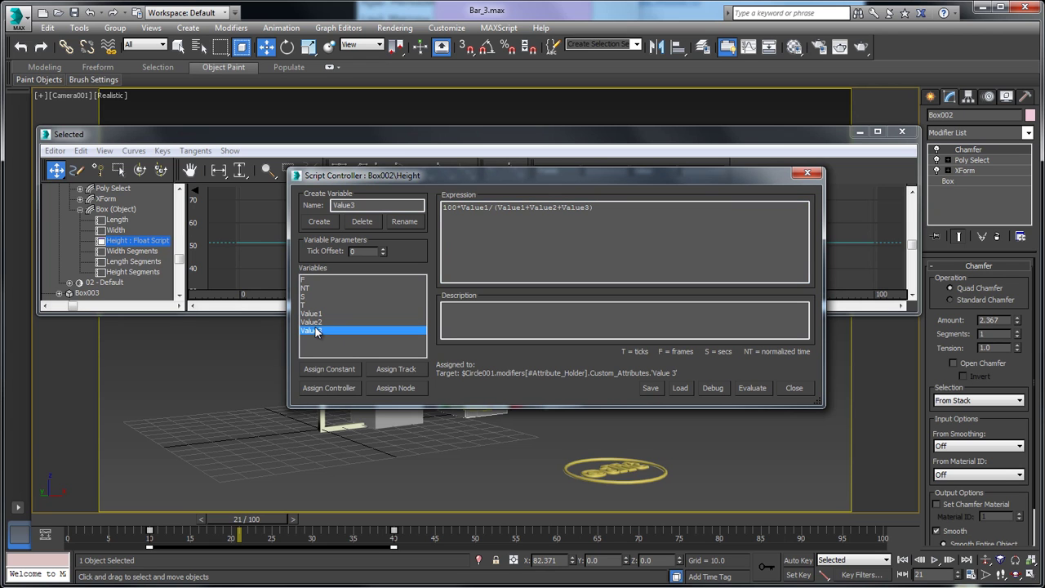
pyautogui.rightClick(488, 210)
pyautogui.press('Escape')
pyautogui.moveTo(495, 210); pyautogui.dragTo(443, 210)
pyautogui.click(494, 210)
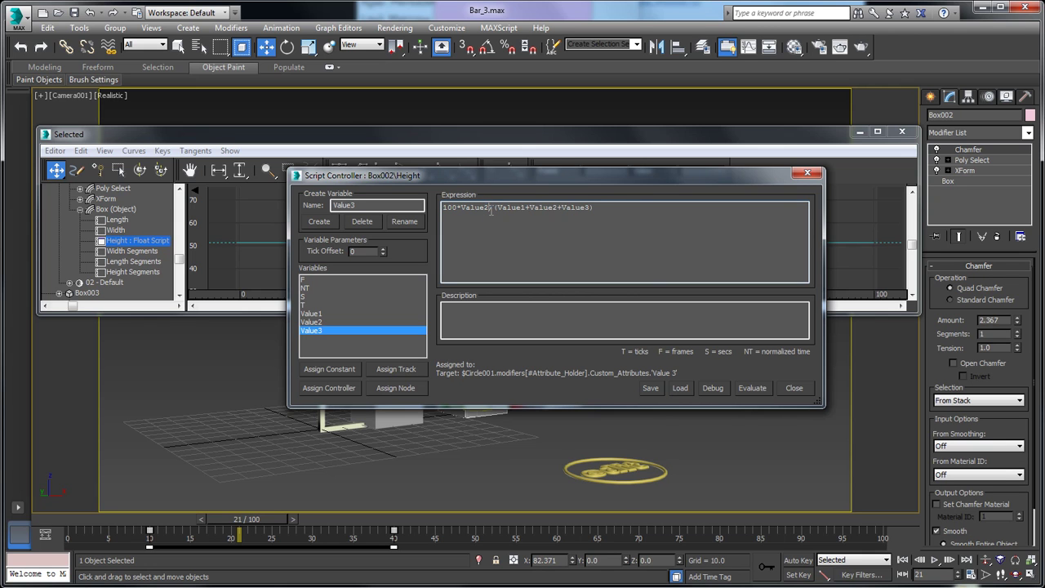
pyautogui.click(752, 388)
pyautogui.click(794, 388)
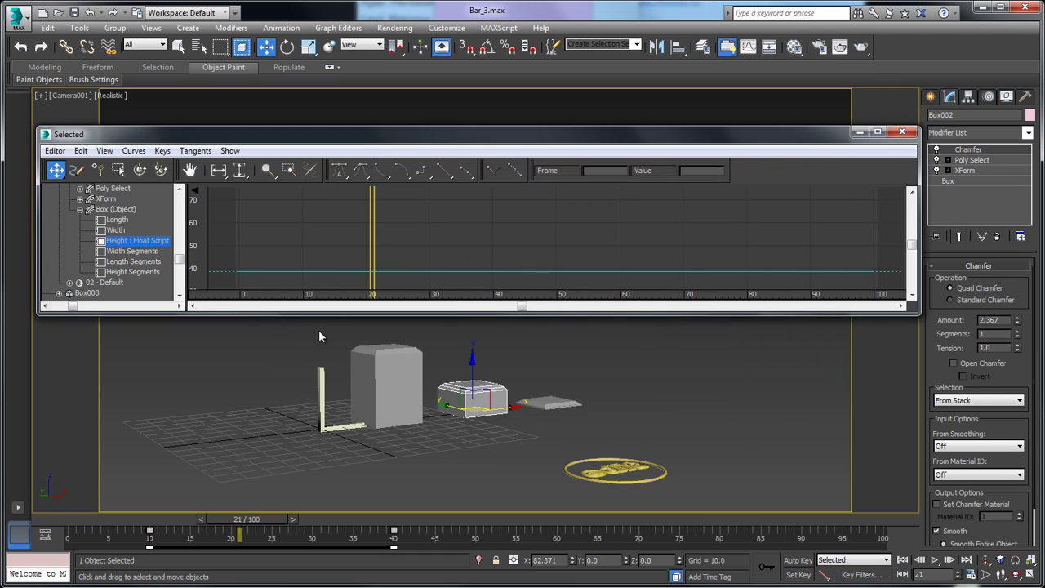
# Select Box003 and expand its Modified Object > Box (Object) tracks in the Curve Editor.
pyautogui.click(550, 398)
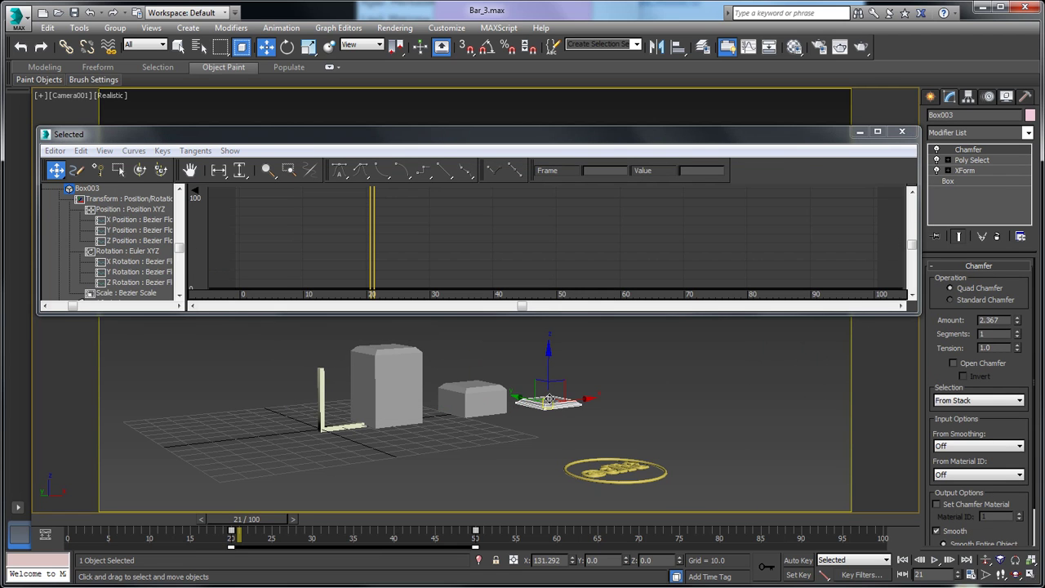
pyautogui.click(181, 260)
pyautogui.scroll(-1, 182, 260)
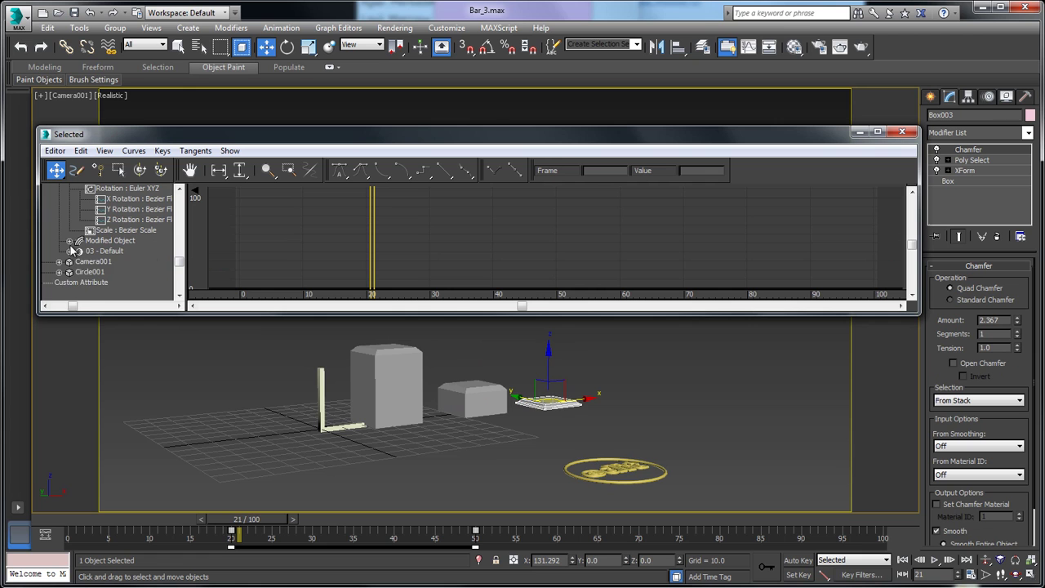
pyautogui.click(69, 240)
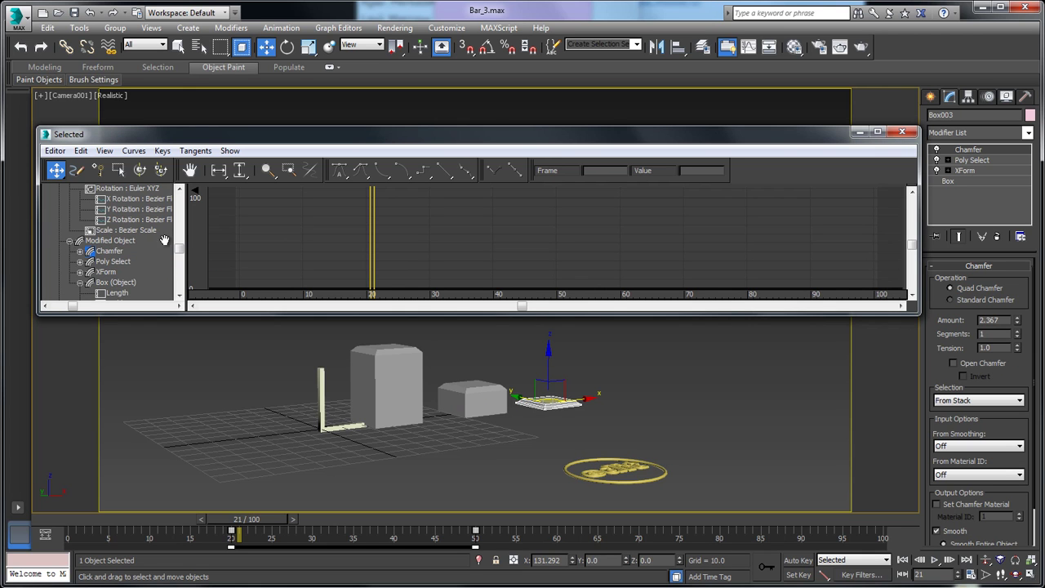
pyautogui.click(80, 282)
pyautogui.scroll(-3, 178, 261)
# Paste the copied script controller as a copy onto Box003's Height and check its expression.
pyautogui.click(117, 243)
pyautogui.rightClick(117, 243)
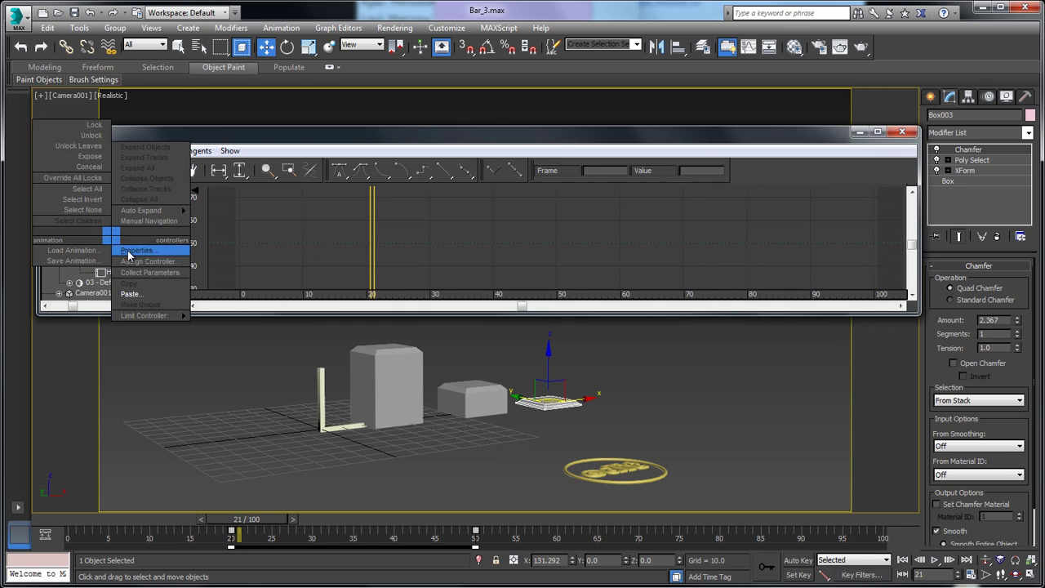
pyautogui.click(155, 297)
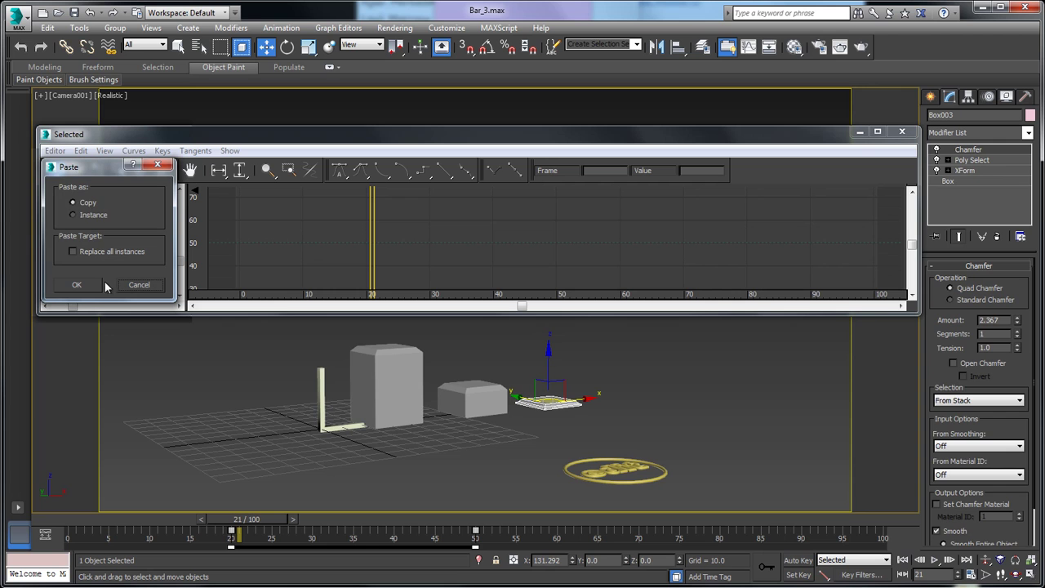
pyautogui.click(92, 283)
pyautogui.doubleClick(135, 242)
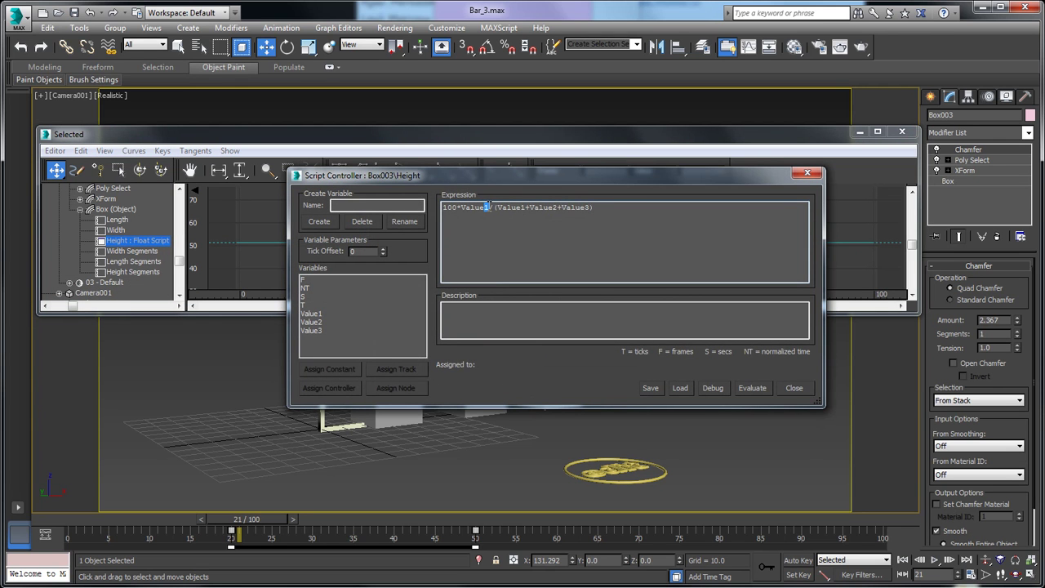
pyautogui.click(792, 388)
pyautogui.click(726, 406)
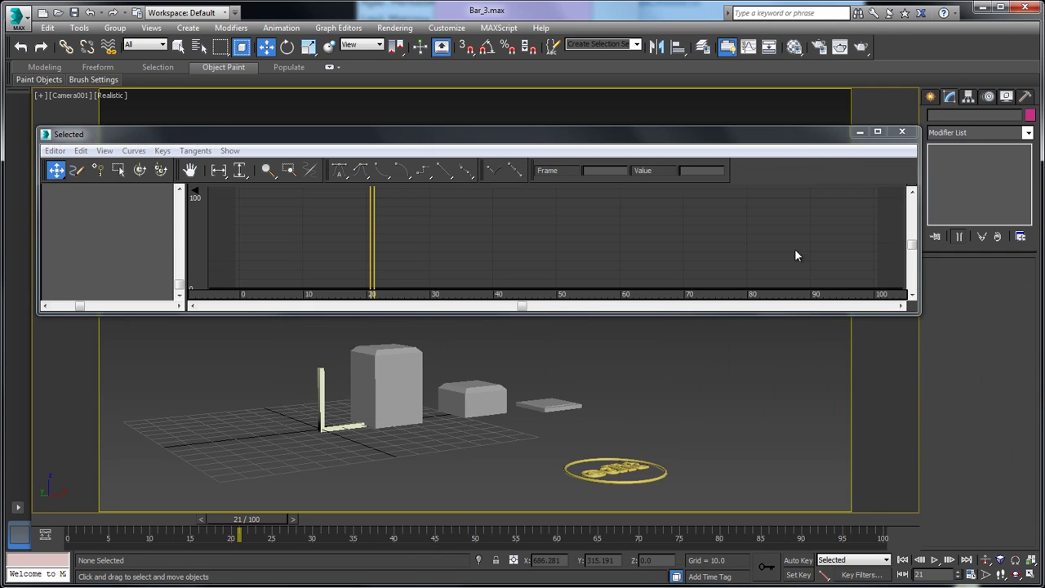
# Select Circle001, close the Curve Editor, and enter 100 in Value 1, Value 2 and Value 3.
pyautogui.click(613, 467)
pyautogui.moveTo(1020, 282); pyautogui.dragTo(1019, 277)
pyautogui.click(902, 132)
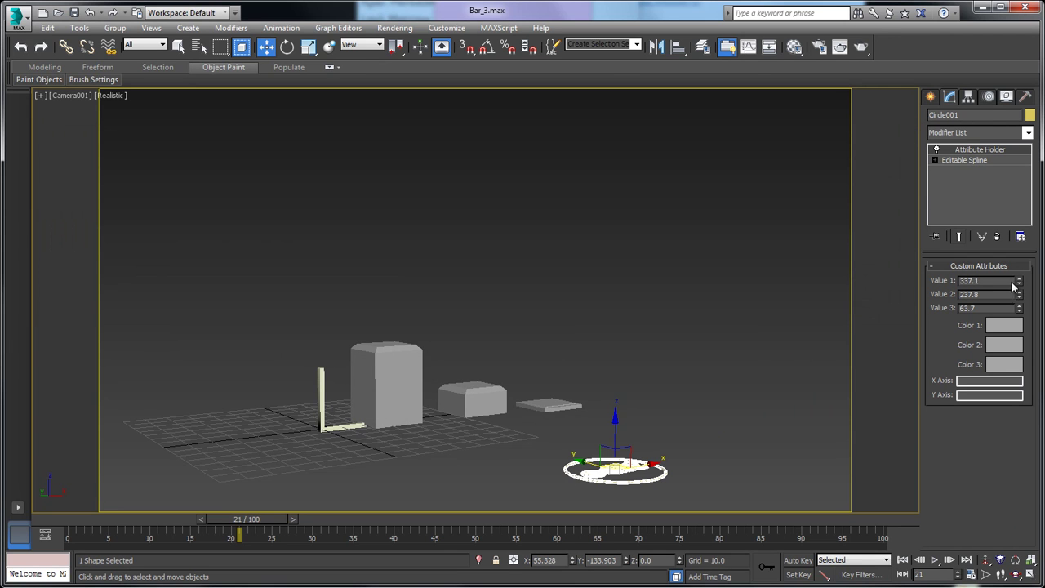
pyautogui.doubleClick(997, 281)
pyautogui.write('100')
pyautogui.press('Return')
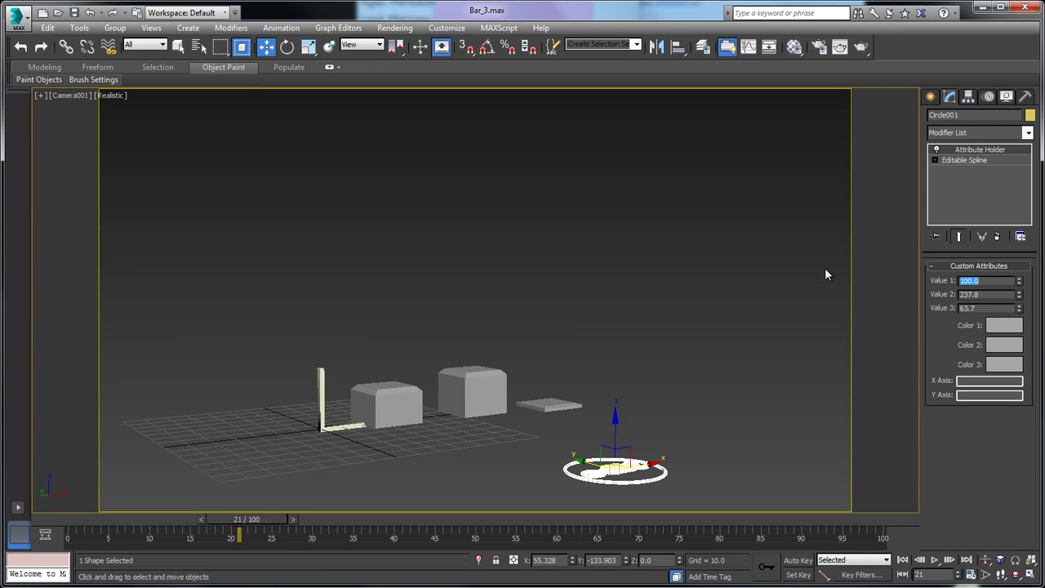
pyautogui.moveTo(980, 294); pyautogui.dragTo(850, 311)
pyautogui.write('100')
pyautogui.press('Return')
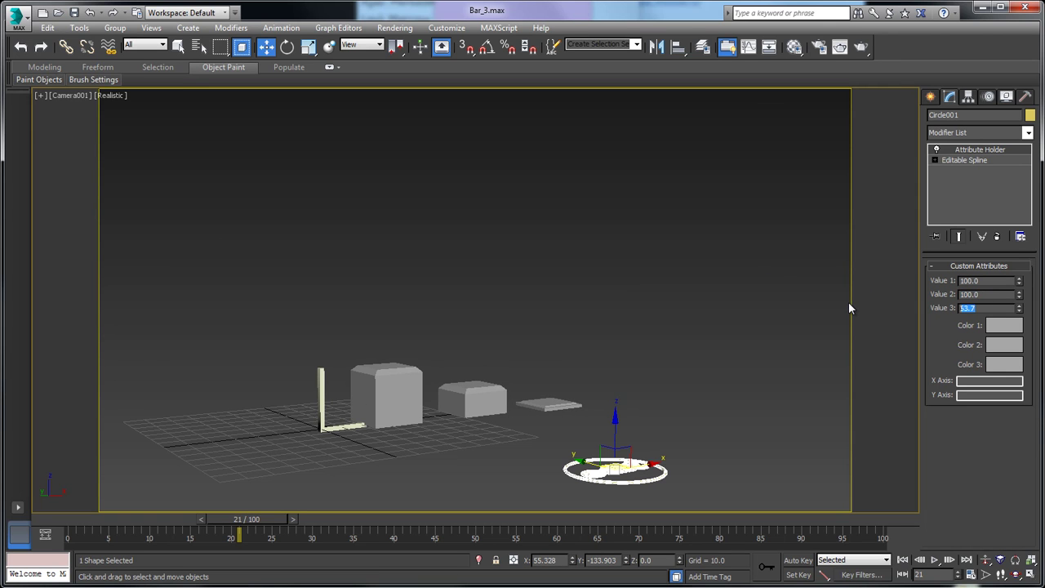
pyautogui.write('100')
pyautogui.press('Return')
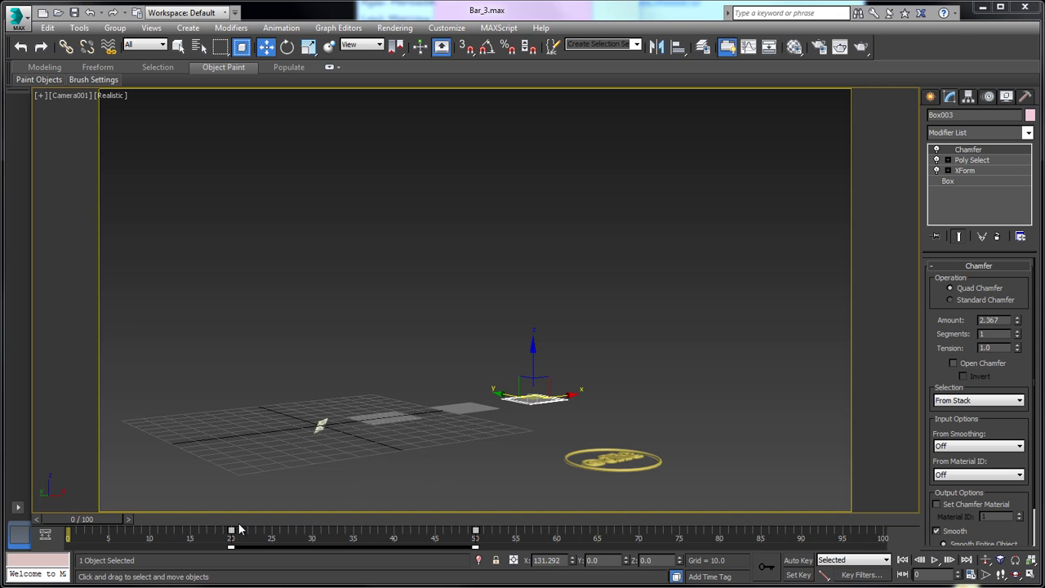
# Scrub the time slider to preview the equal-height bars near frame 97, then select Box001.
pyautogui.moveTo(75, 520); pyautogui.dragTo(685, 526)
pyautogui.press('w')
pyautogui.click(675, 455)
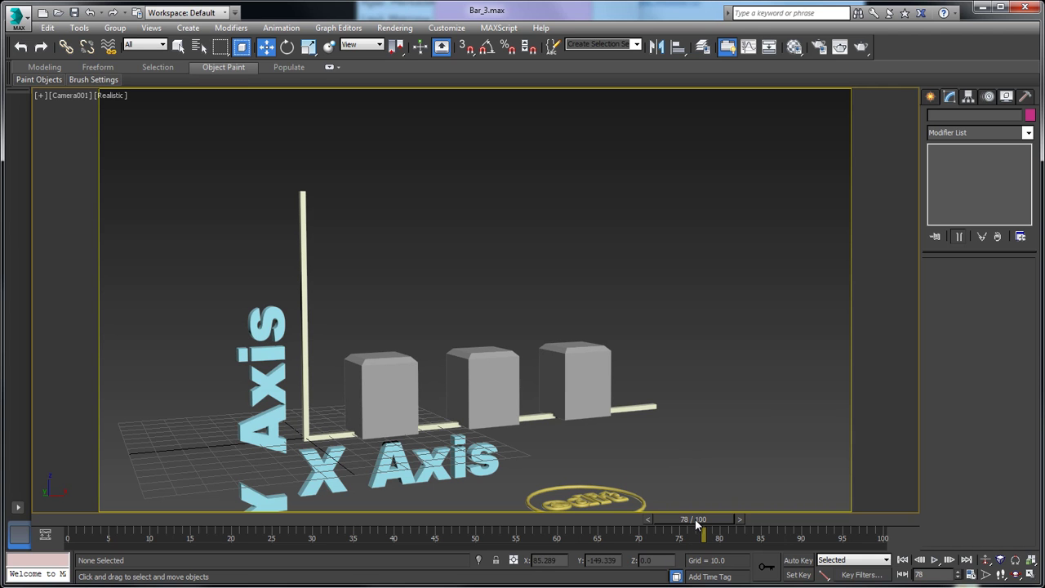
pyautogui.moveTo(695, 518); pyautogui.dragTo(842, 519)
pyautogui.click(394, 399)
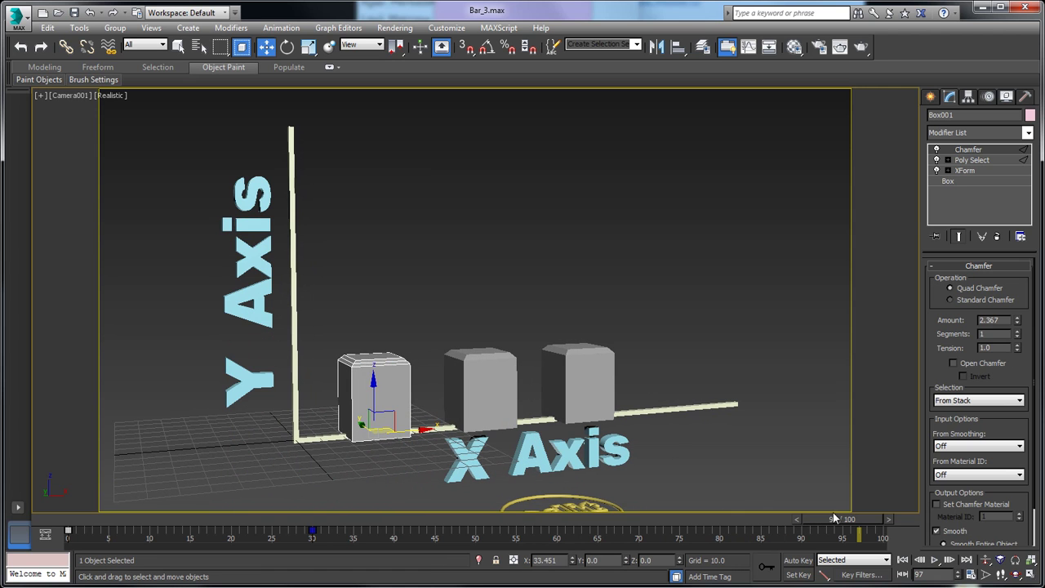
# On Circle001, set Value 1 to 500 and then to 50000.
pyautogui.click(573, 492)
pyautogui.doubleClick(983, 281)
pyautogui.write('500')
pyautogui.press('Return')
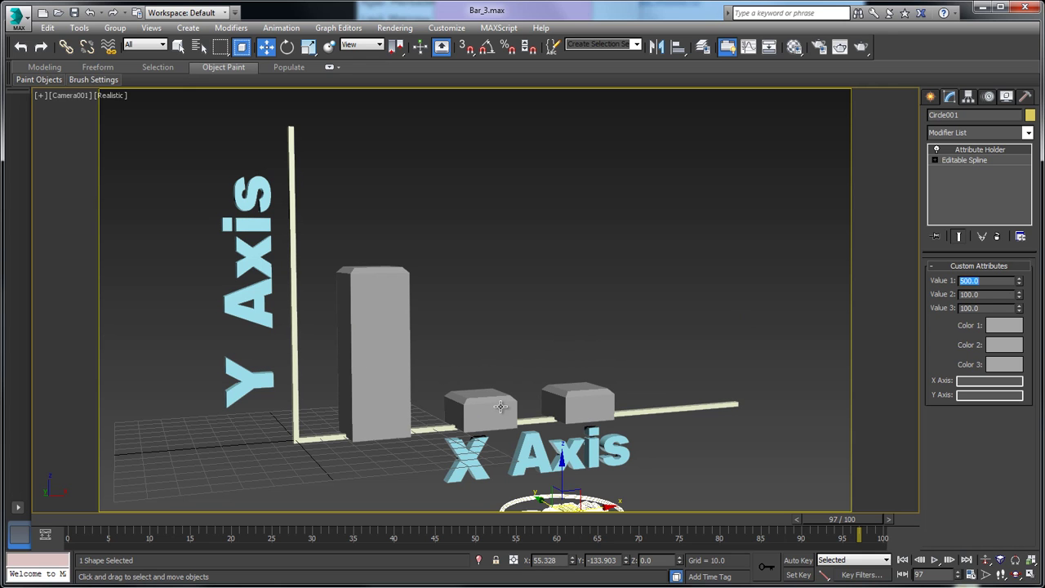
pyautogui.click(989, 280)
pyautogui.press('BackSpace')
pyautogui.press('BackSpace')
pyautogui.write('00')
pyautogui.press('Return')
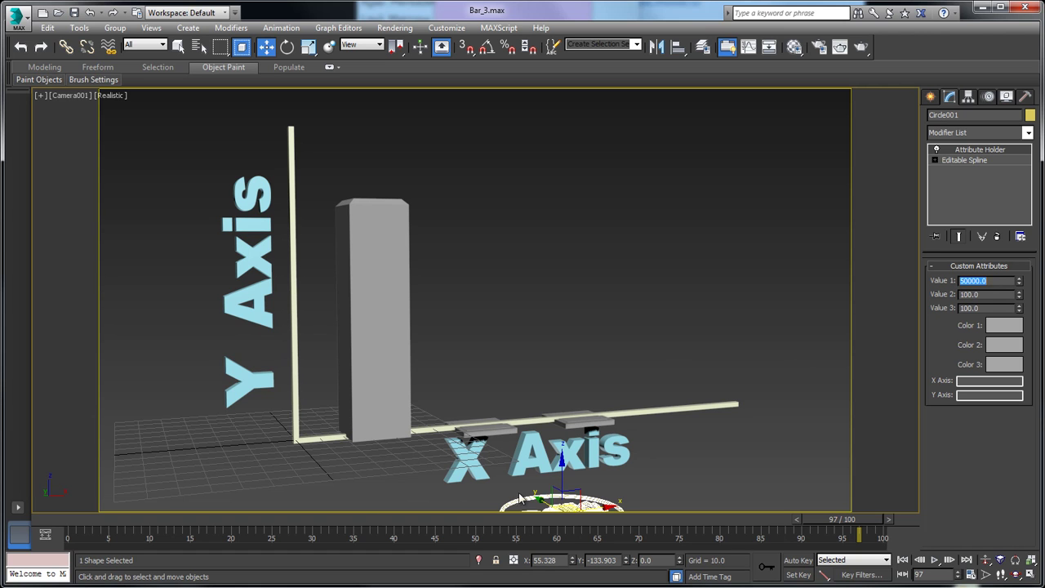
# Select the tall Box001 and open its tracks in the Curve Editor.
pyautogui.click(387, 391)
pyautogui.click(735, 48)
pyautogui.moveTo(178, 179); pyautogui.dragTo(177, 217)
# Change the multiplier in Box001's Height script expression from 100 to 50 and evaluate it.
pyautogui.click(87, 209)
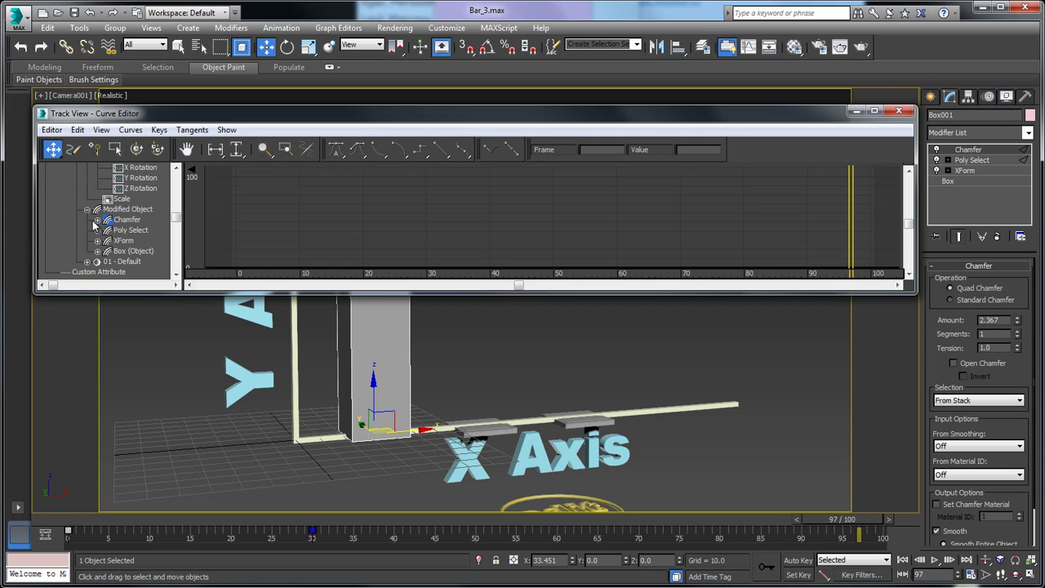
pyautogui.click(97, 250)
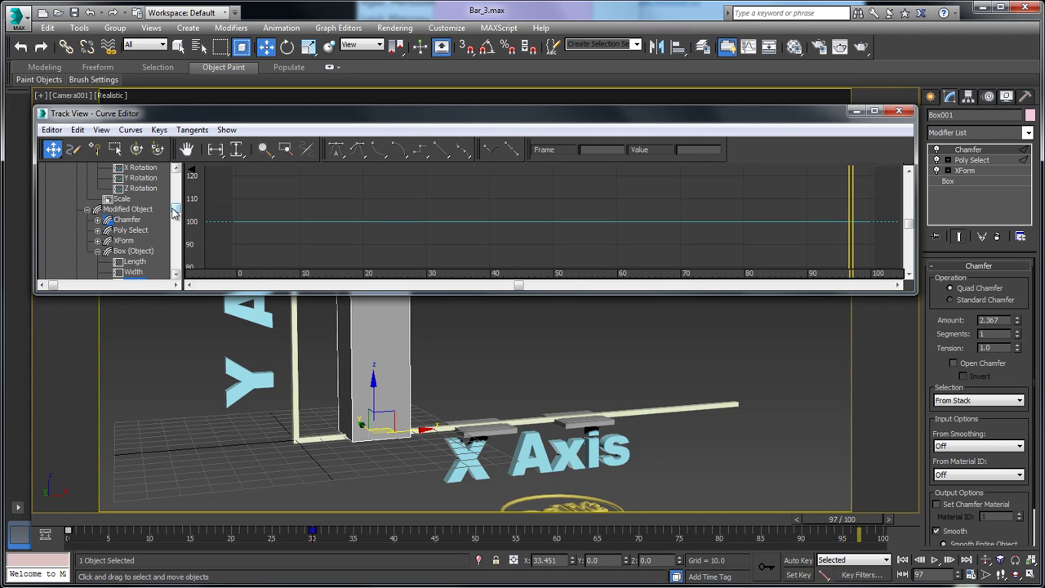
pyautogui.moveTo(173, 212); pyautogui.dragTo(174, 225)
pyautogui.doubleClick(134, 240)
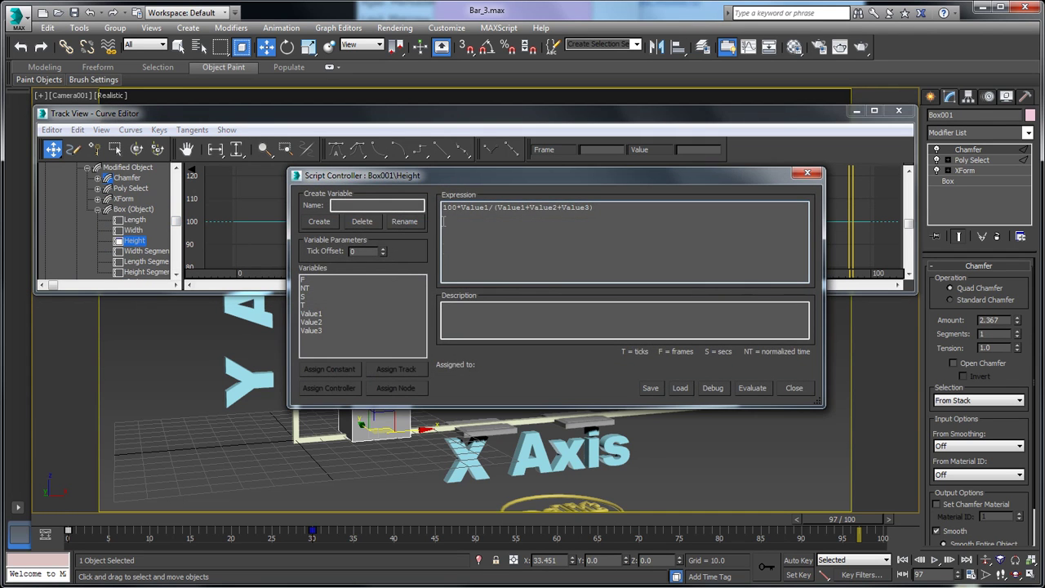
pyautogui.moveTo(458, 209); pyautogui.dragTo(440, 259)
pyautogui.write('5')
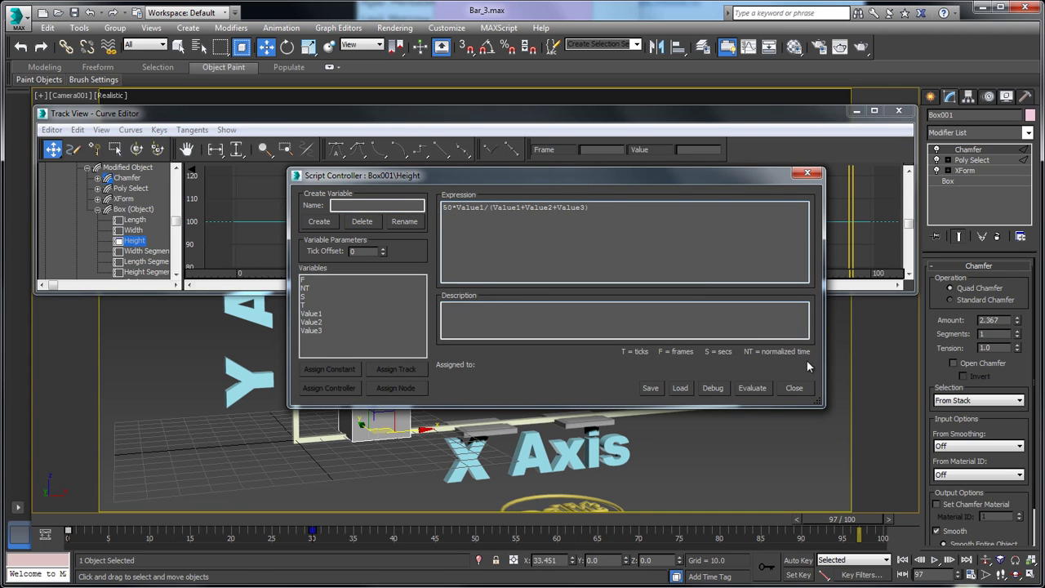
pyautogui.click(760, 389)
pyautogui.moveTo(584, 179); pyautogui.dragTo(545, 203)
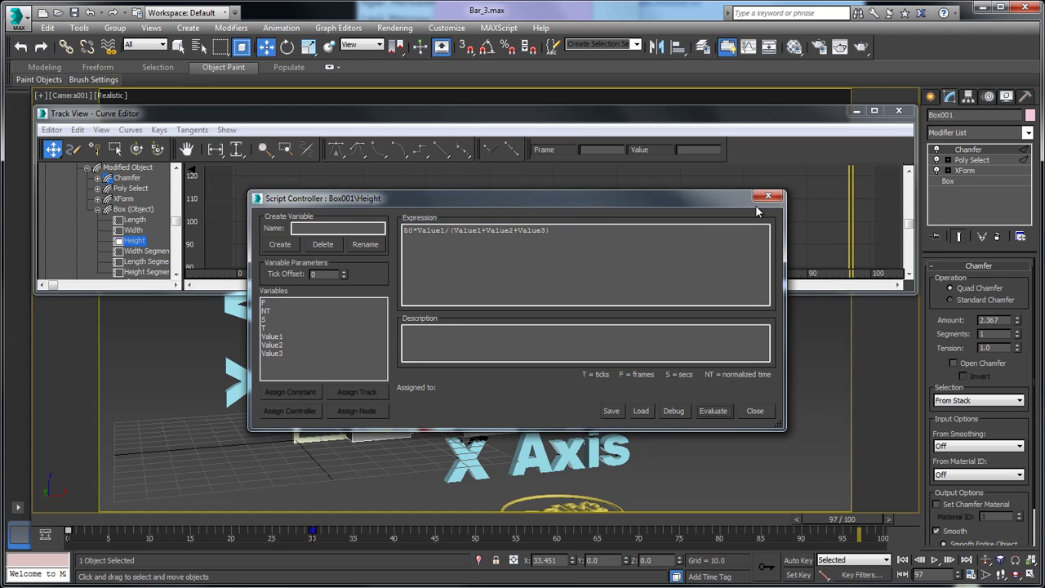
pyautogui.click(767, 195)
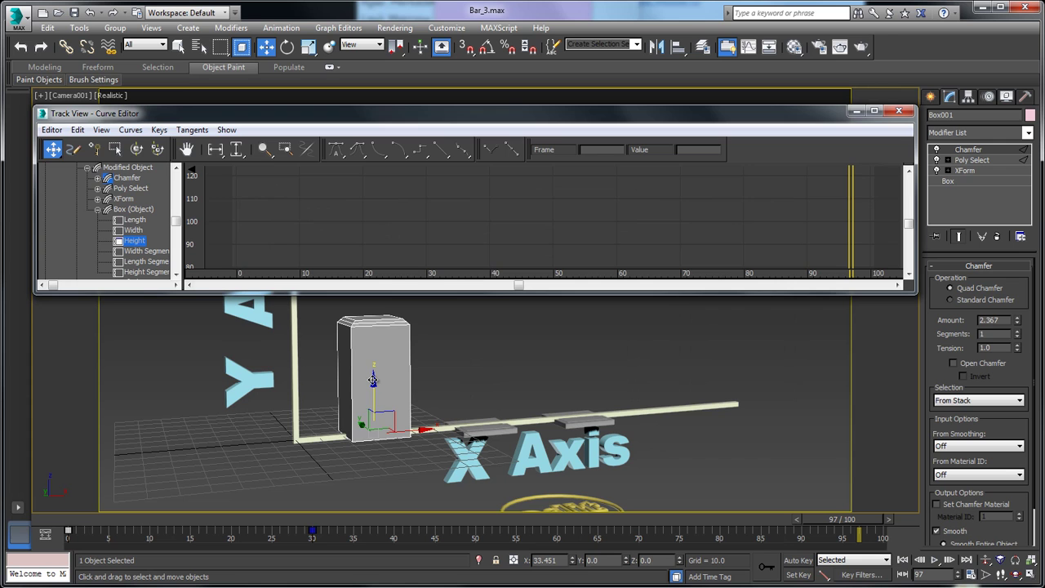
# Restore the Height expression multiplier to 100, evaluate, and close the script and Curve Editor windows.
pyautogui.doubleClick(135, 241)
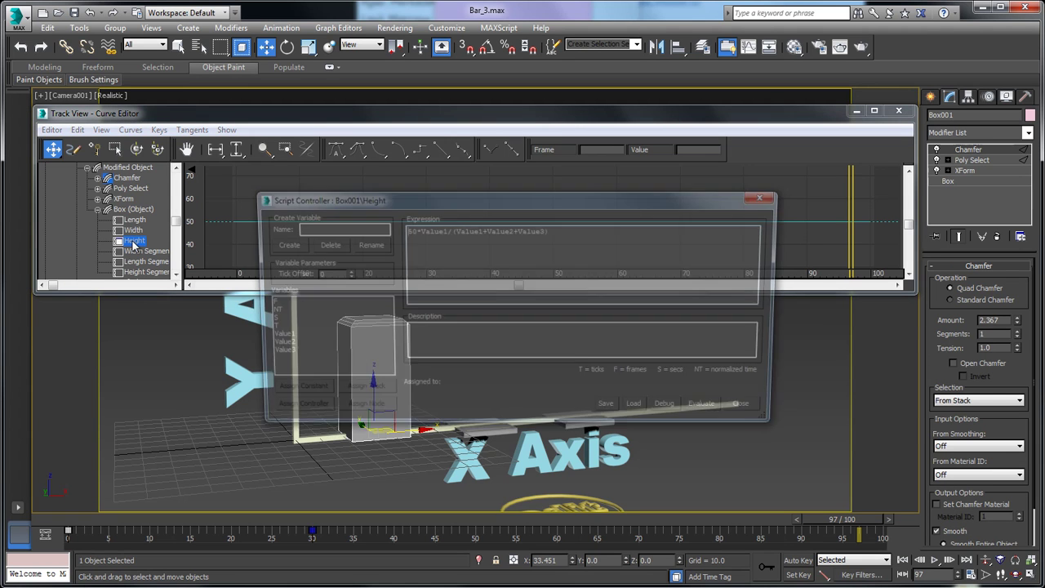
pyautogui.moveTo(360, 240); pyautogui.dragTo(0, 295)
pyautogui.write('100')
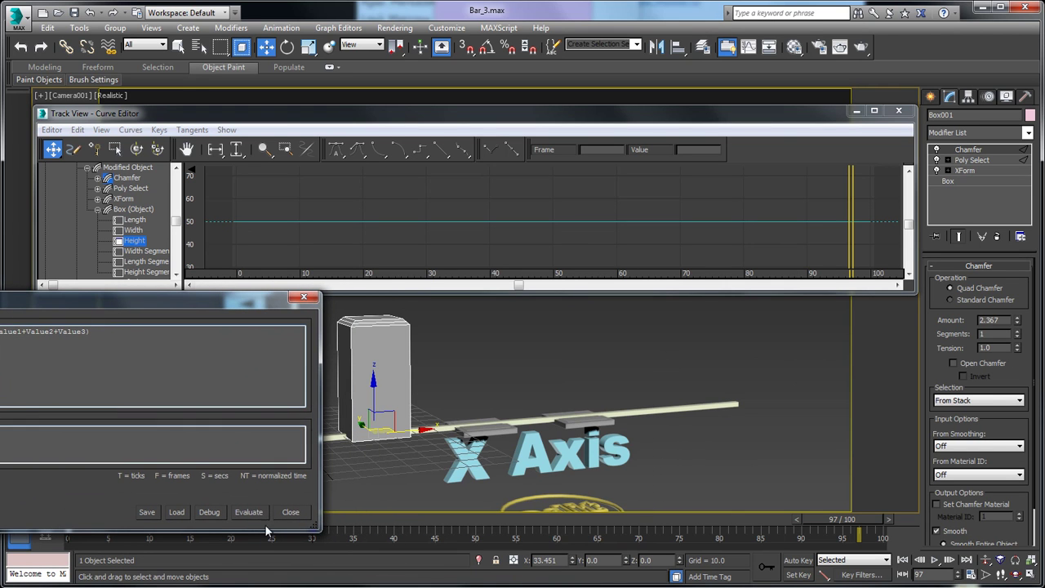
pyautogui.click(244, 513)
pyautogui.click(303, 296)
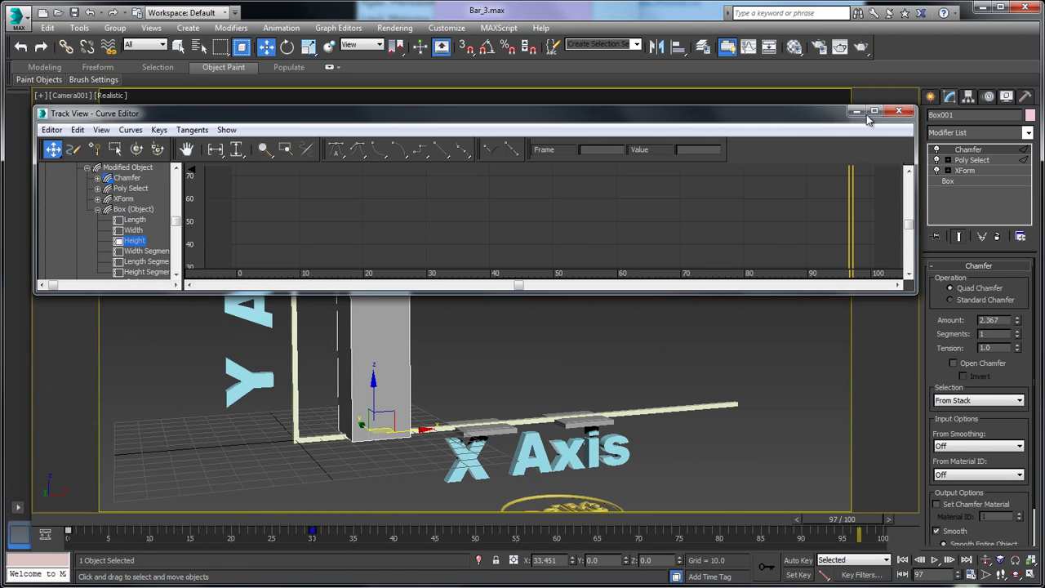
pyautogui.click(899, 110)
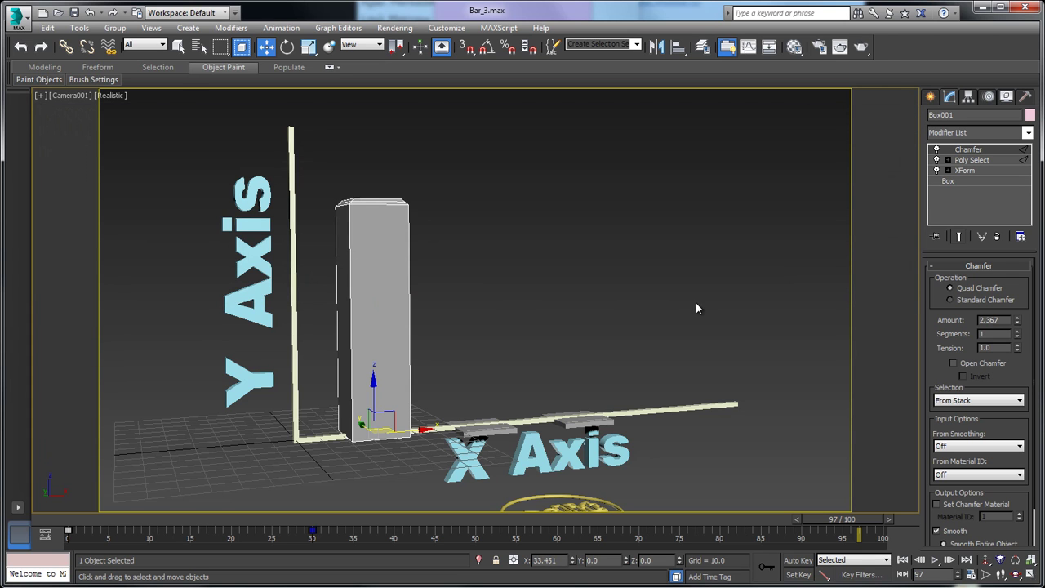
# Set Value 1 back to 100, go to frame 98, then spin Value 1 to 227.1 and Value 2 to 67.8.
pyautogui.click(584, 497)
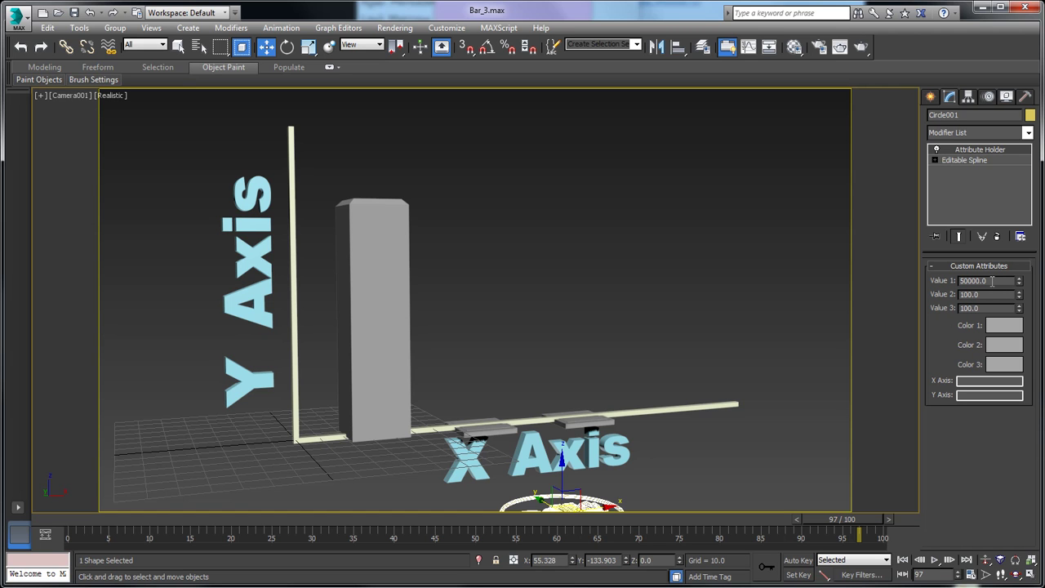
pyautogui.press('Return')
pyautogui.moveTo(815, 527); pyautogui.dragTo(866, 538)
pyautogui.press('w')
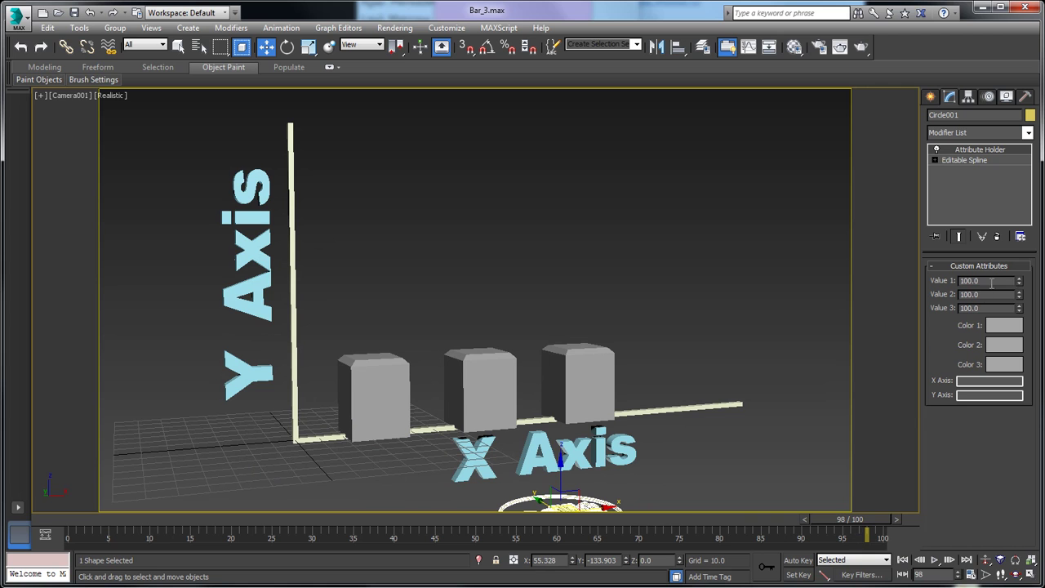
pyautogui.moveTo(1019, 282); pyautogui.dragTo(1018, 237)
pyautogui.moveTo(1019, 294); pyautogui.dragTo(1019, 265)
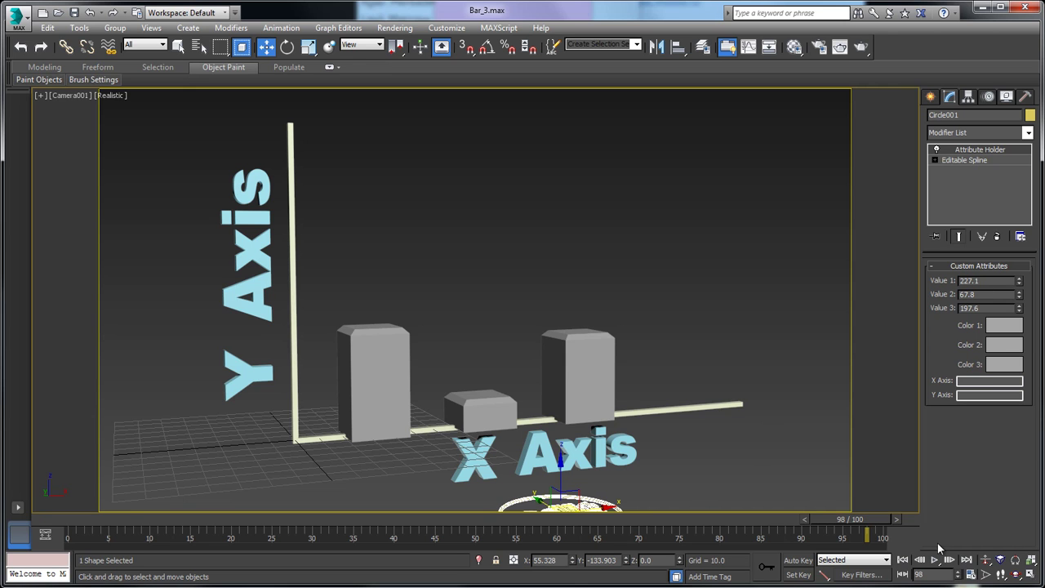
# At frame 0, enter 100 in Value 1, Value 2 and Value 3 of Circle001.
pyautogui.click(902, 560)
pyautogui.doubleClick(984, 280)
pyautogui.write('100')
pyautogui.press('Return')
pyautogui.doubleClick(972, 294)
pyautogui.write('100')
pyautogui.press('Return')
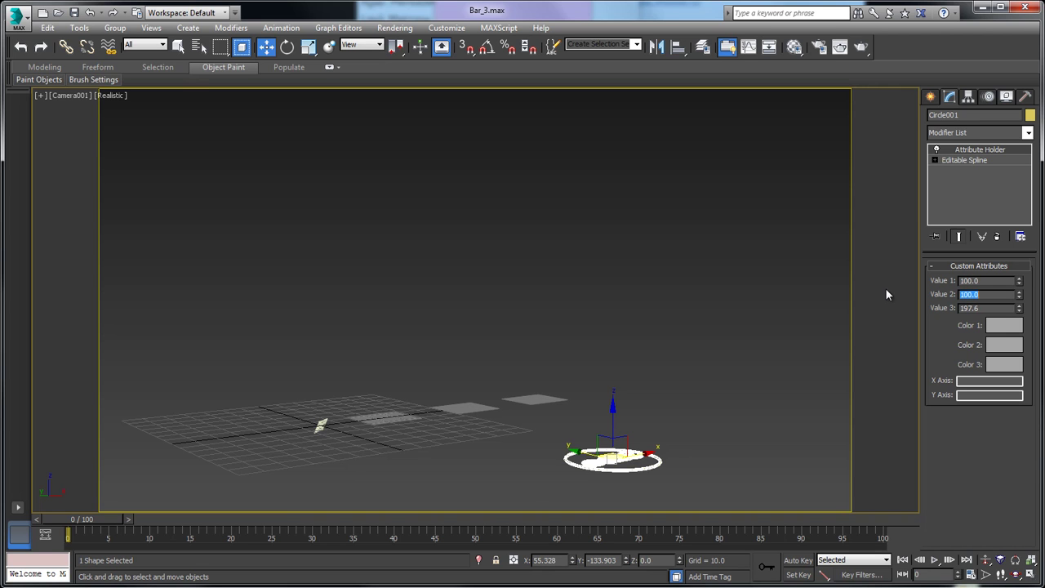
pyautogui.press('Tab')
pyautogui.write('100')
pyautogui.press('Return')
# Scrub the animation to frame 5 and save the scene.
pyautogui.moveTo(92, 516); pyautogui.dragTo(108, 532)
pyautogui.press('w')
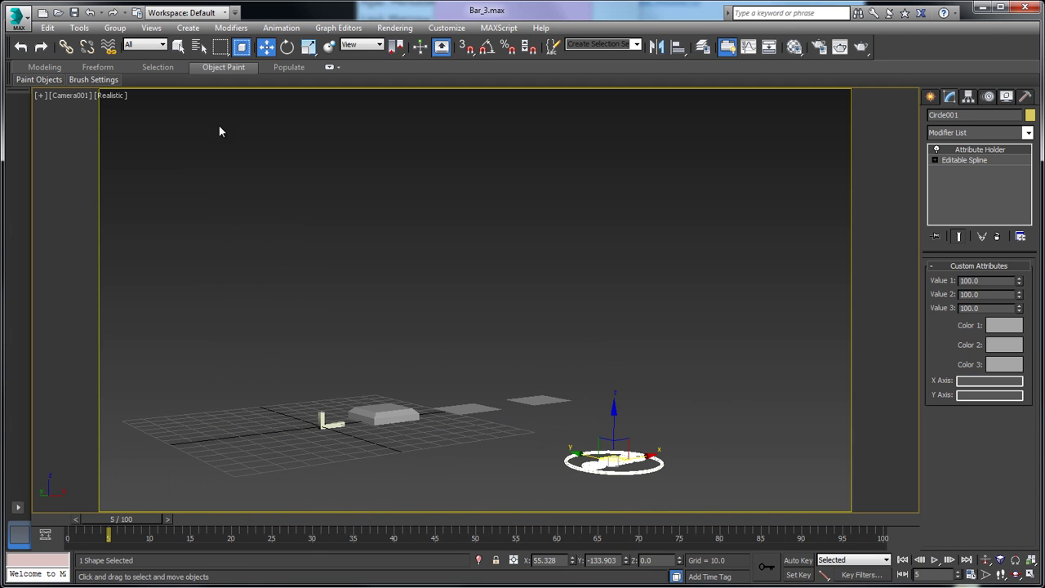
pyautogui.click(75, 16)
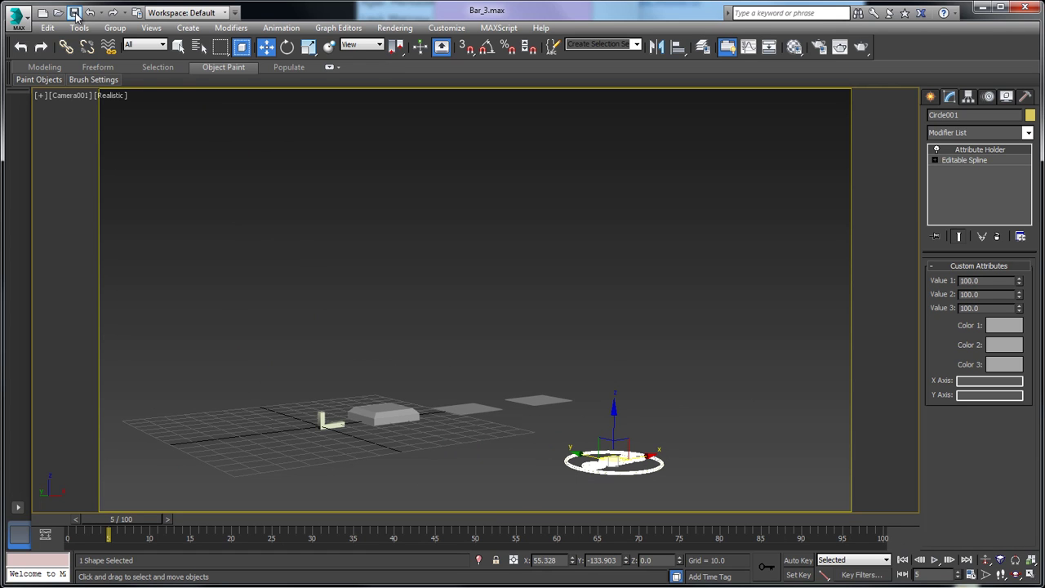